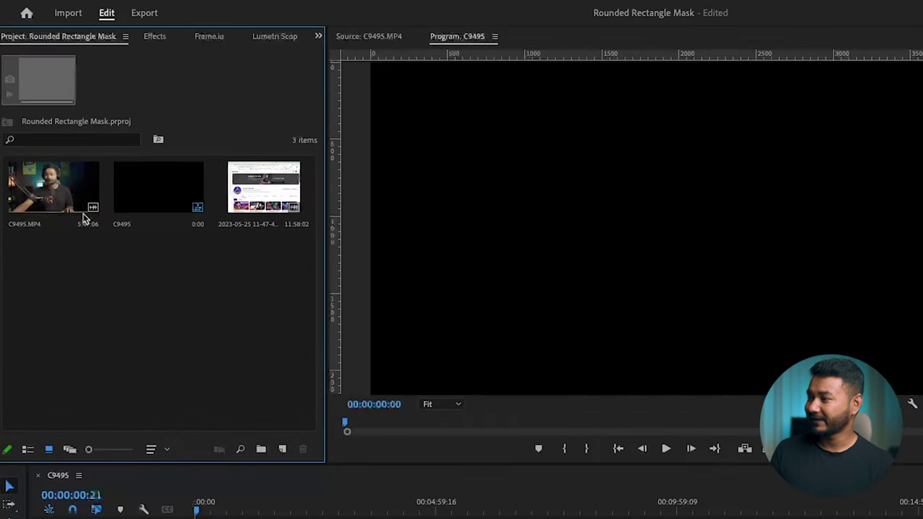
Place the screen recording on V1, keeping the existing sequence settings, and scale it to 164%
click(43, 169)
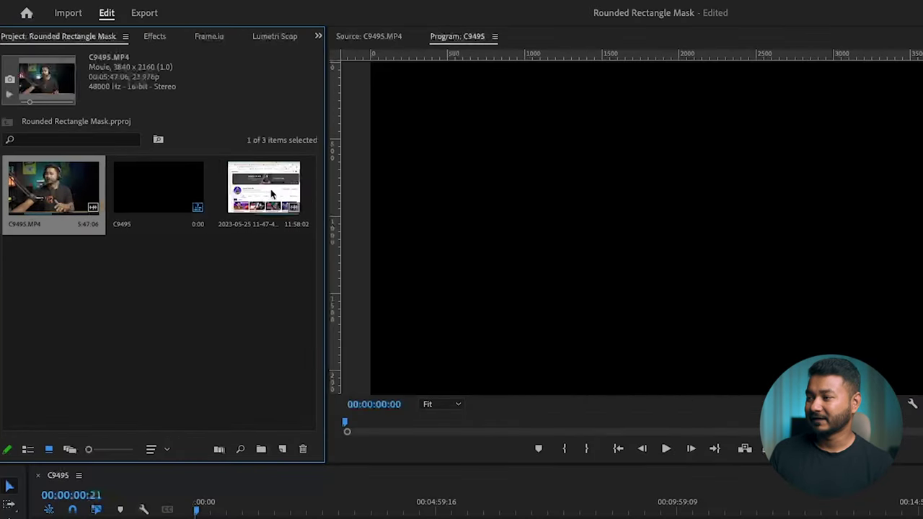
click(252, 200)
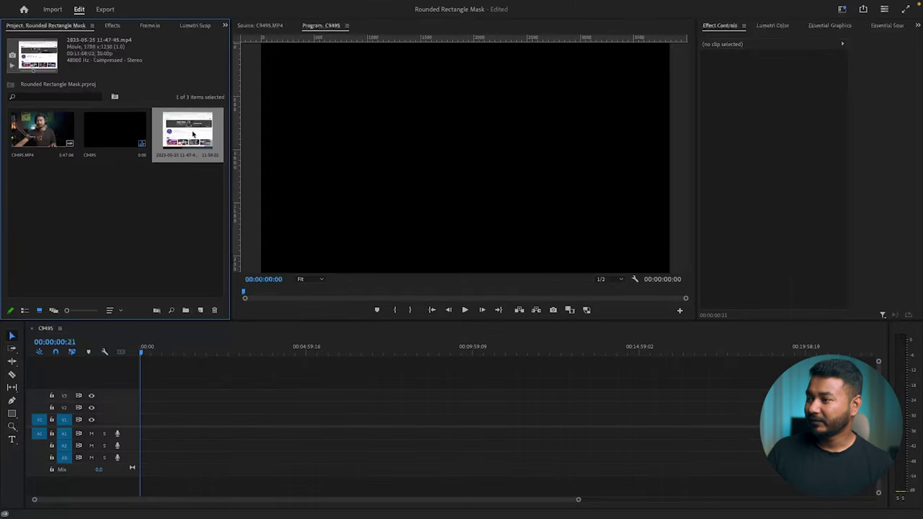
drag(170, 271, 143, 431)
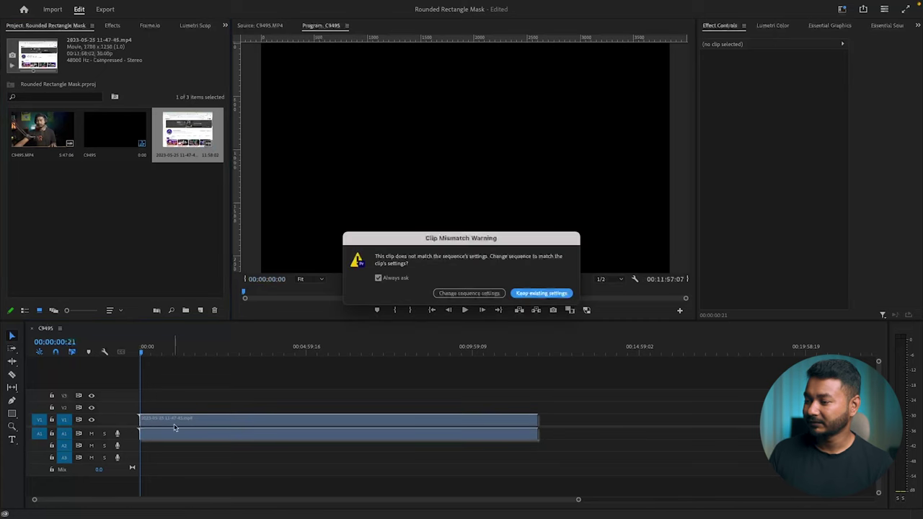
click(542, 293)
drag(225, 359, 202, 354)
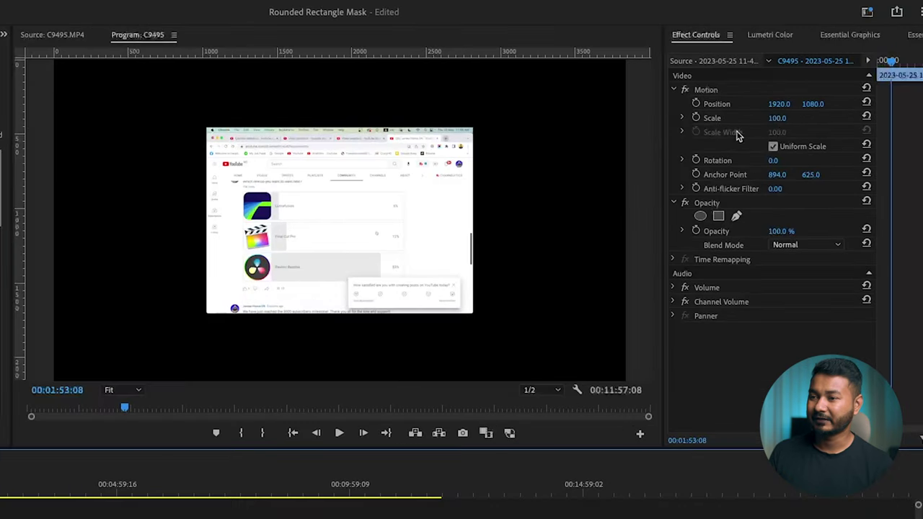
drag(777, 118, 722, 103)
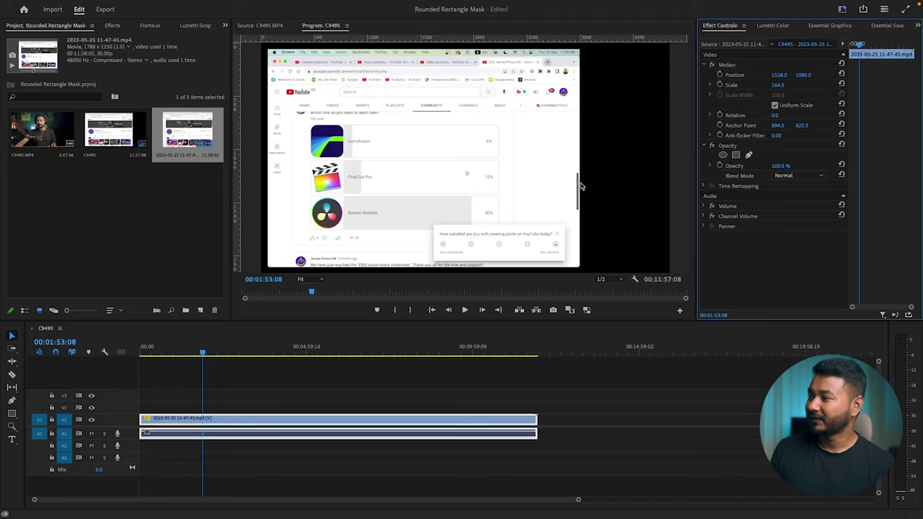
Drop C9495.MP4 onto V2 above the screen recording and begin trimming its end
click(40, 138)
drag(111, 279, 143, 408)
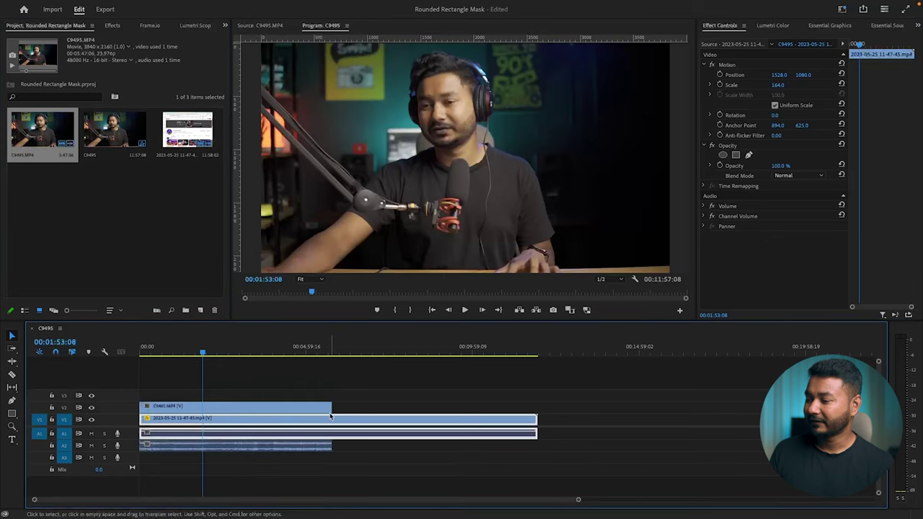
drag(328, 409, 514, 419)
drag(576, 408, 537, 409)
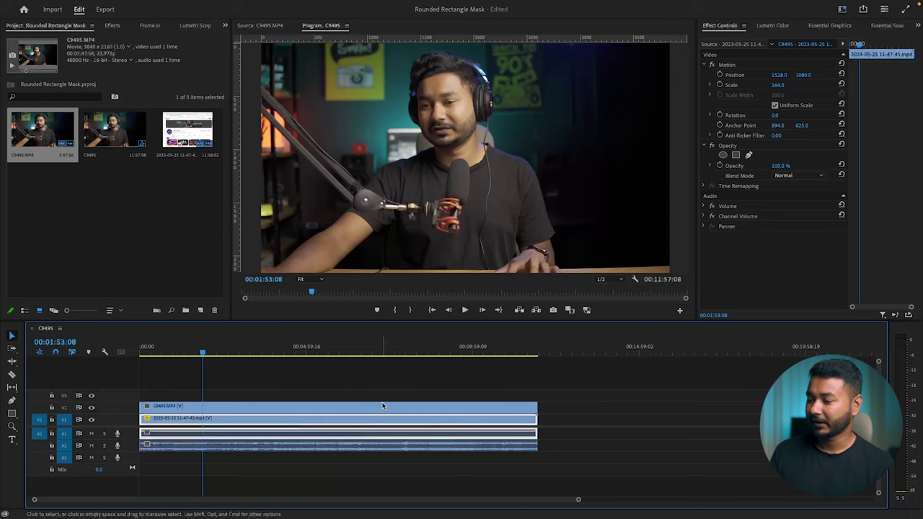
Set the webcam clip's end point and shorten the screen recording to match it
drag(151, 408, 176, 412)
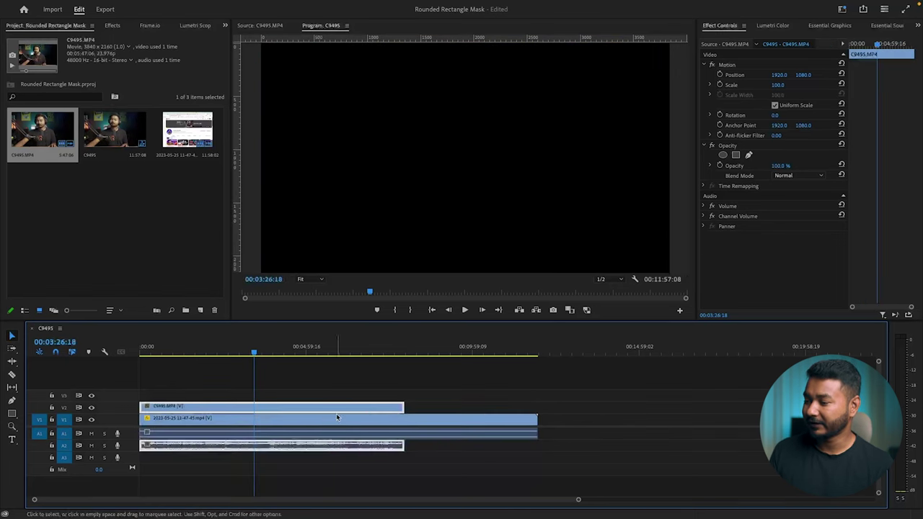
drag(401, 406, 534, 409)
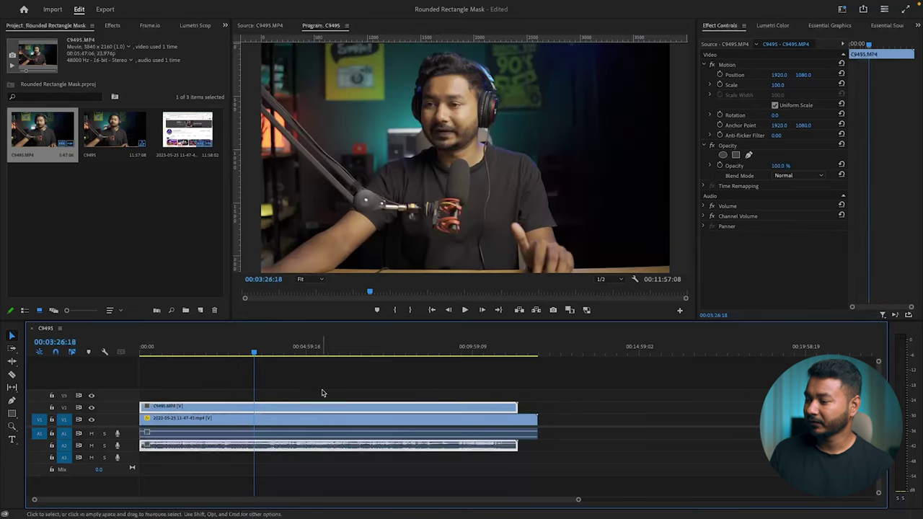
key(Home)
drag(530, 423, 517, 423)
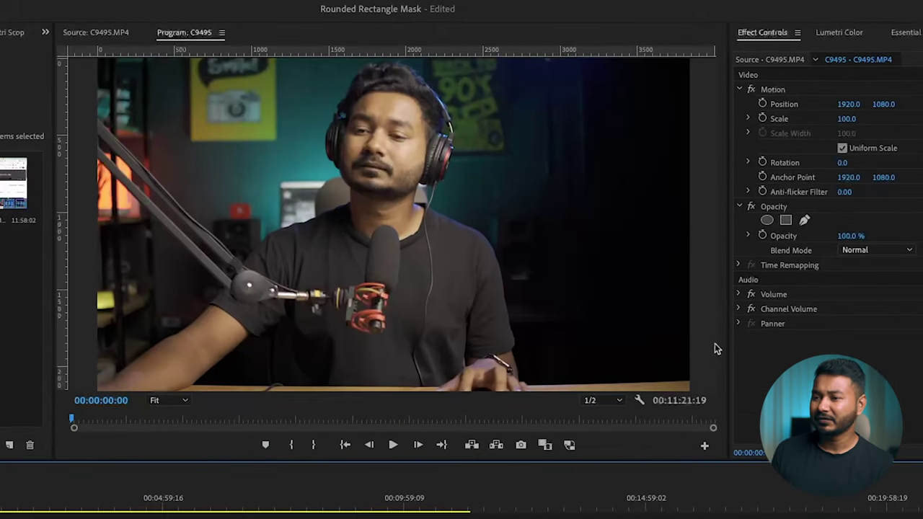
Add a 4-point polygon Opacity mask to C9495.MP4 and enlarge it to frame the presenter
click(787, 221)
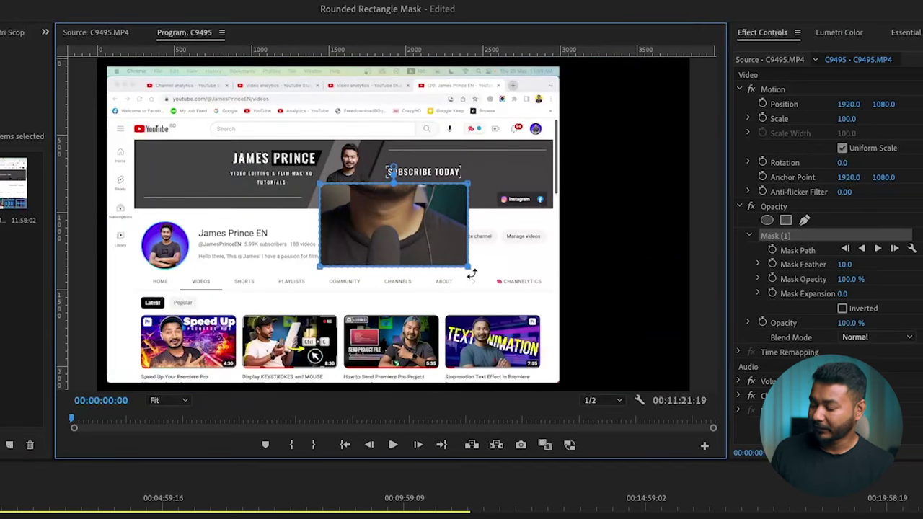
drag(470, 273, 593, 337)
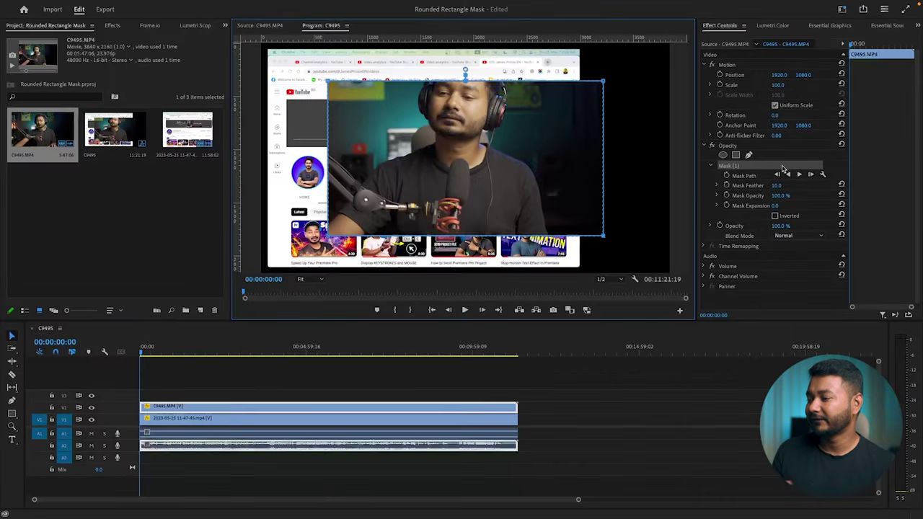
Show the Effects panel from the Window menu
click(783, 168)
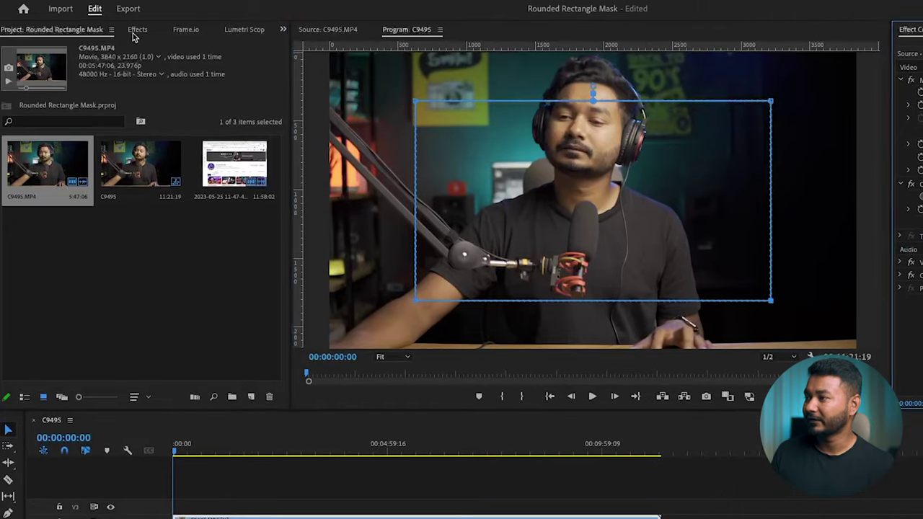
click(135, 30)
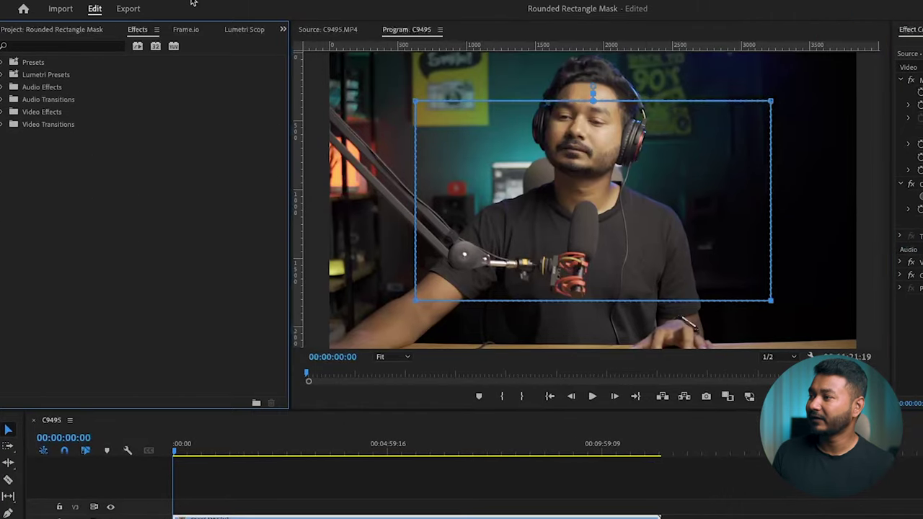
mouse_move(317, 3)
click(396, 4)
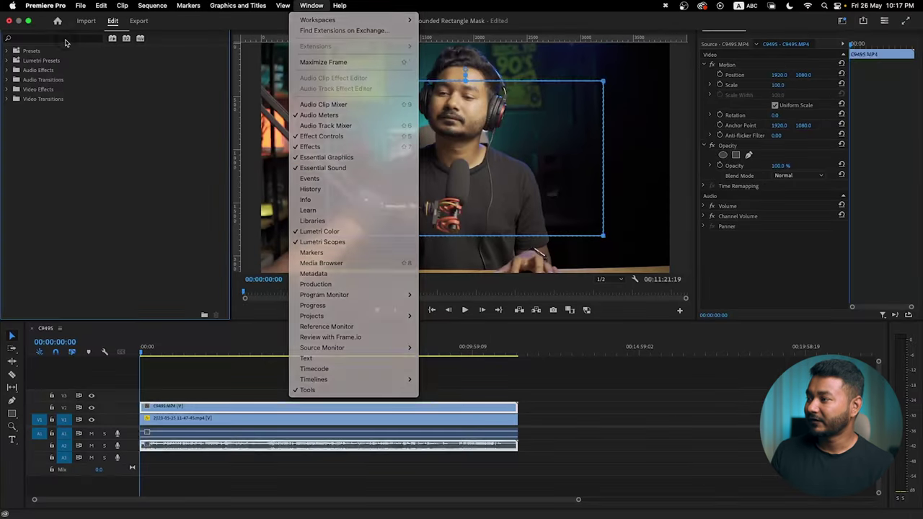
click(299, 196)
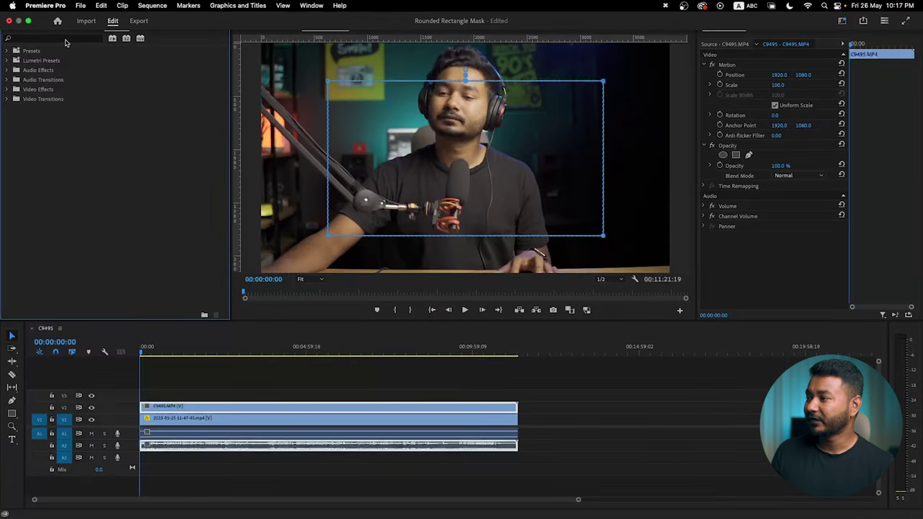
Search effects for 'crop' and apply the Crop effect to the webcam clip on V2
click(66, 38)
text(crop)
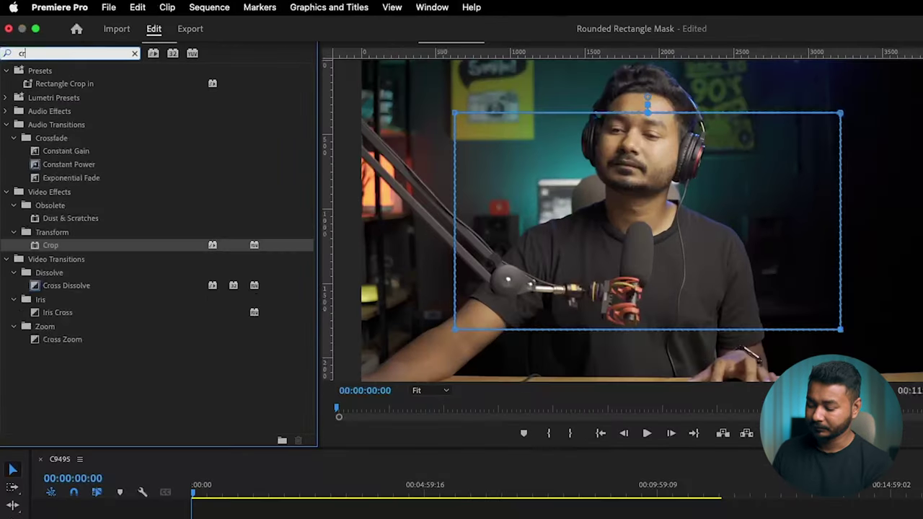
click(86, 168)
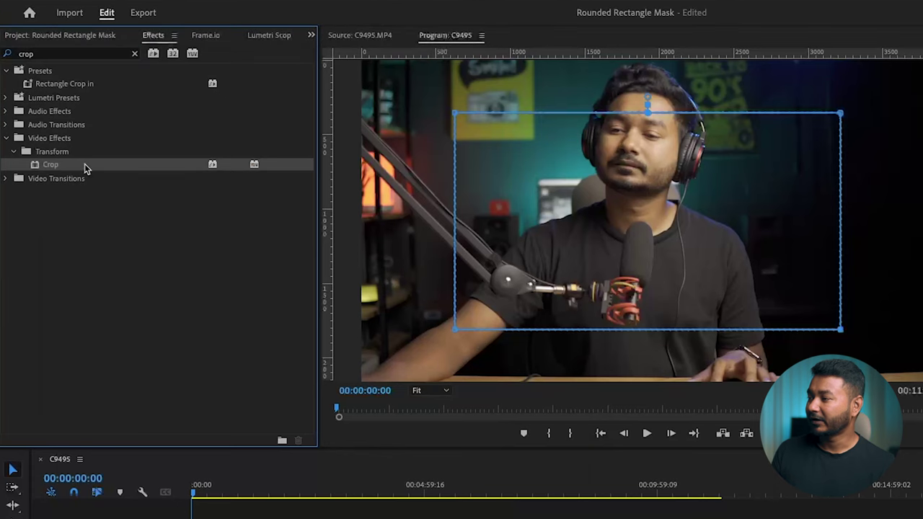
drag(80, 168, 361, 518)
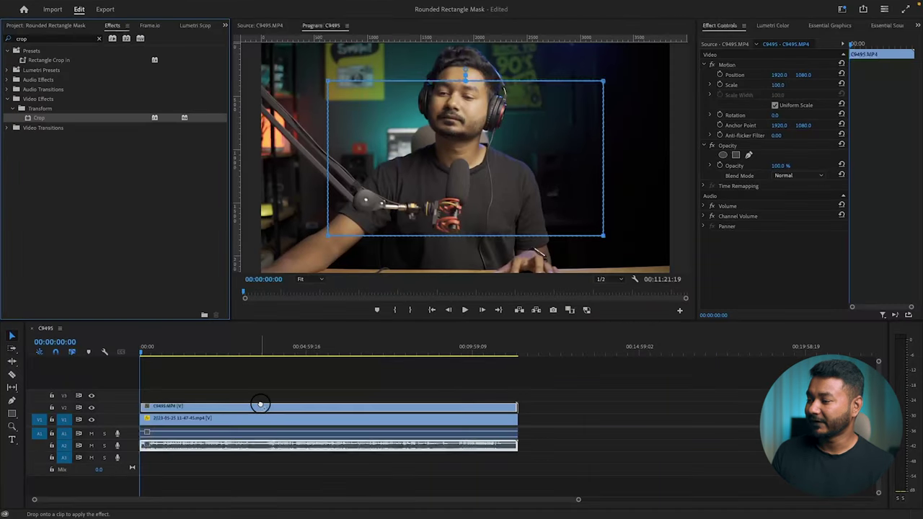
drag(256, 405, 257, 406)
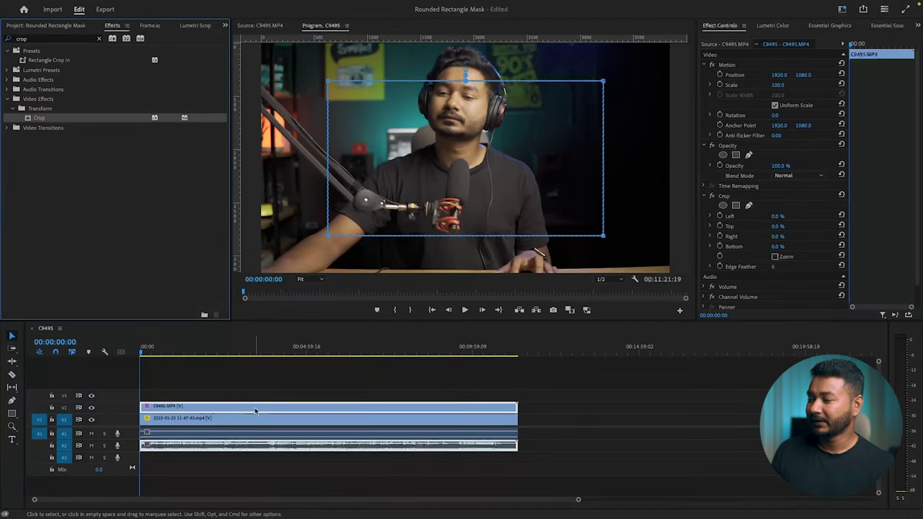
Bring Effect Controls forward and select the Crop effect, its sides all at 0%
click(721, 30)
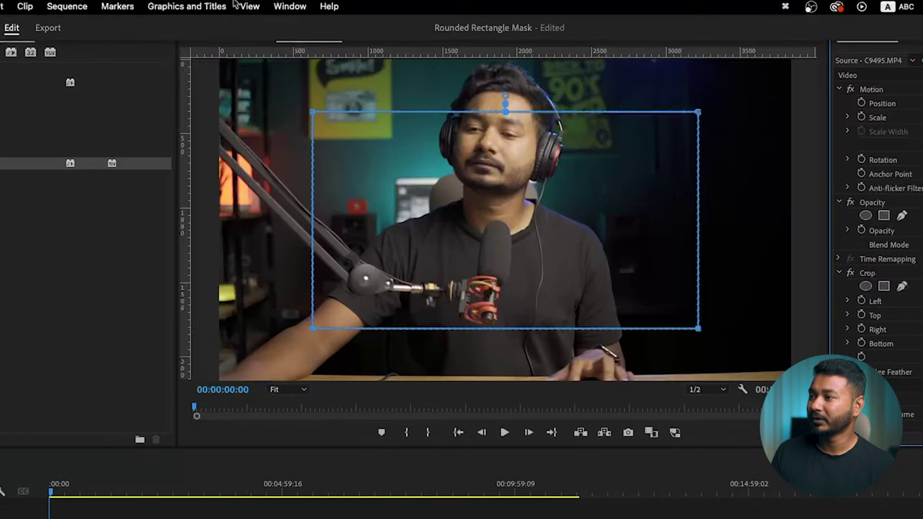
click(65, 5)
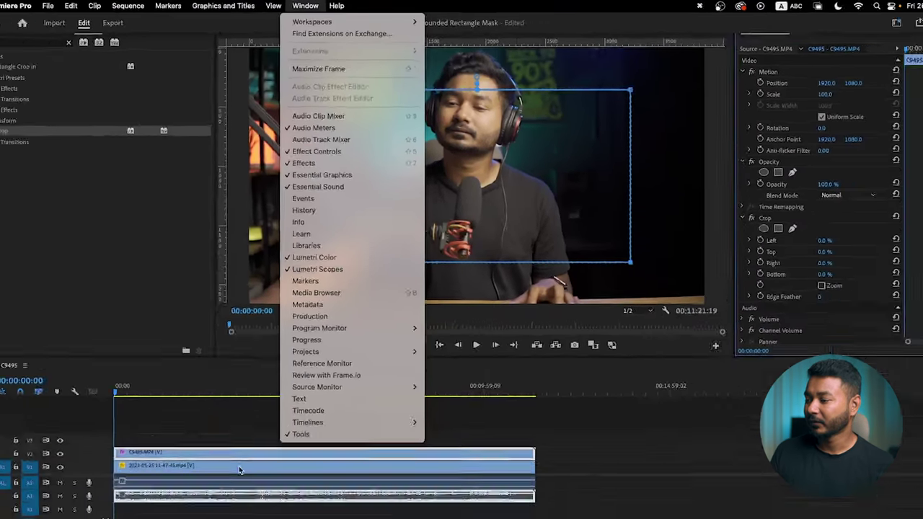
key(Escape)
click(101, 495)
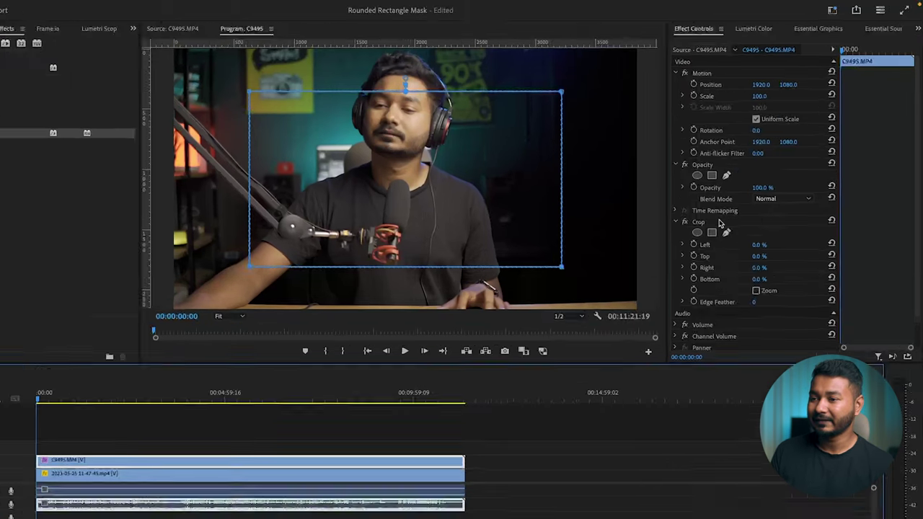
click(742, 197)
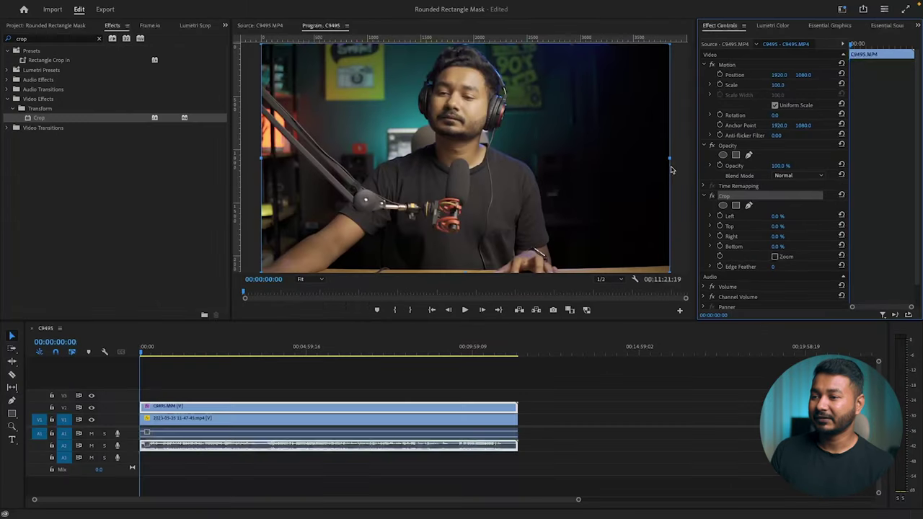
Try cropping 26.5% right and 40.4% left in the Program monitor, then undo those crops
drag(670, 162, 563, 168)
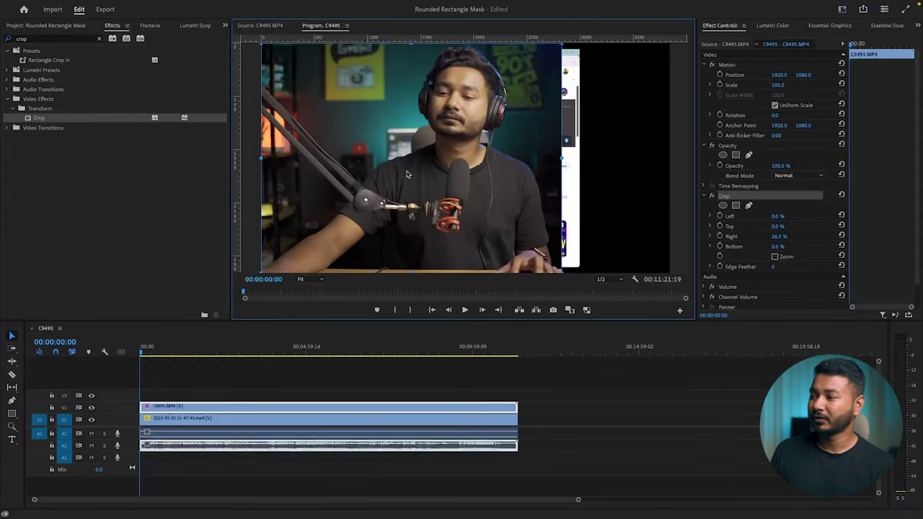
drag(263, 160, 425, 148)
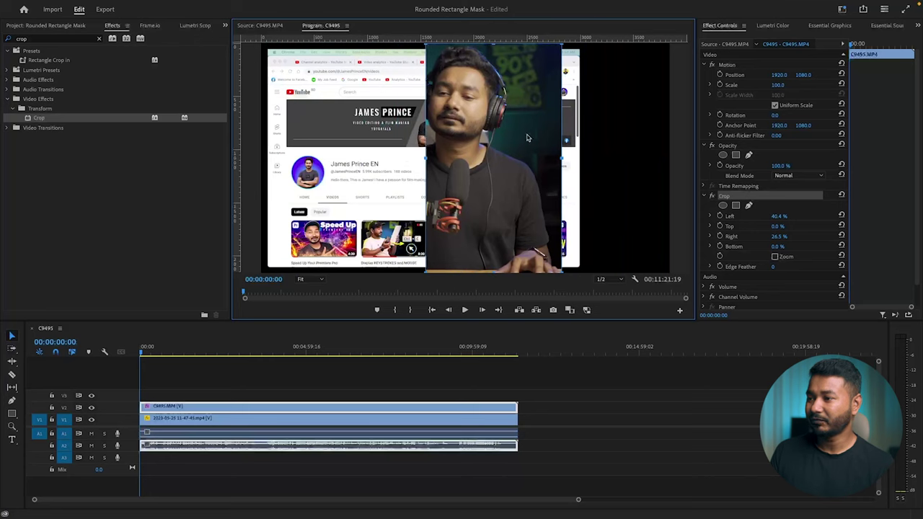
drag(526, 138, 494, 142)
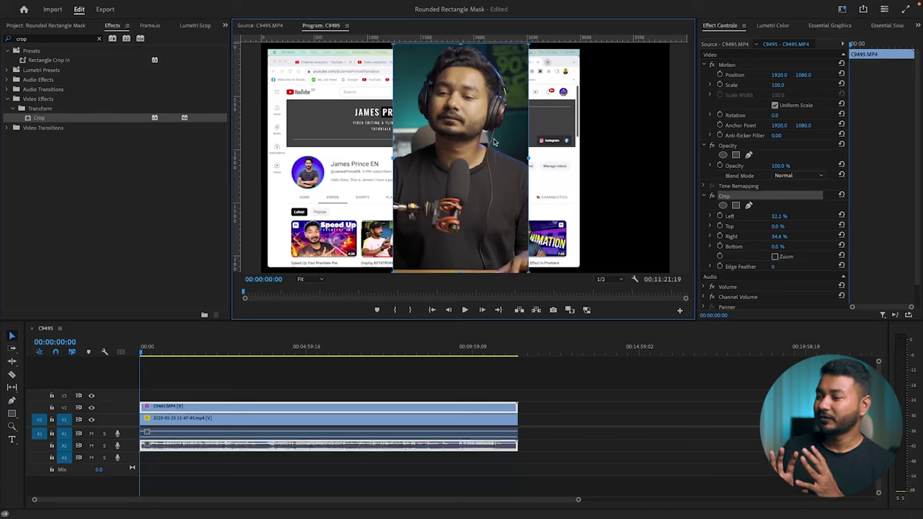
key(super+z)
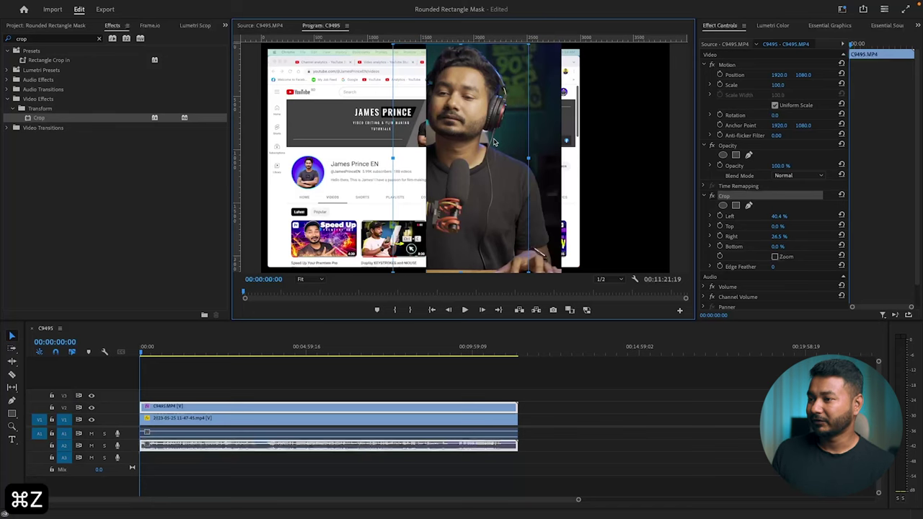
key(super+z)
key(super+z)
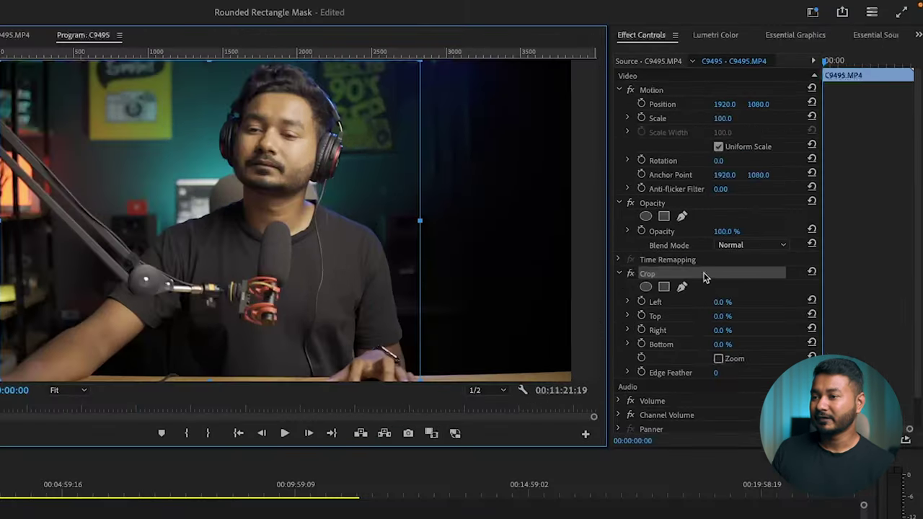
Crop 17% off the webcam clip's left side in Effect Controls, then undo it
click(706, 279)
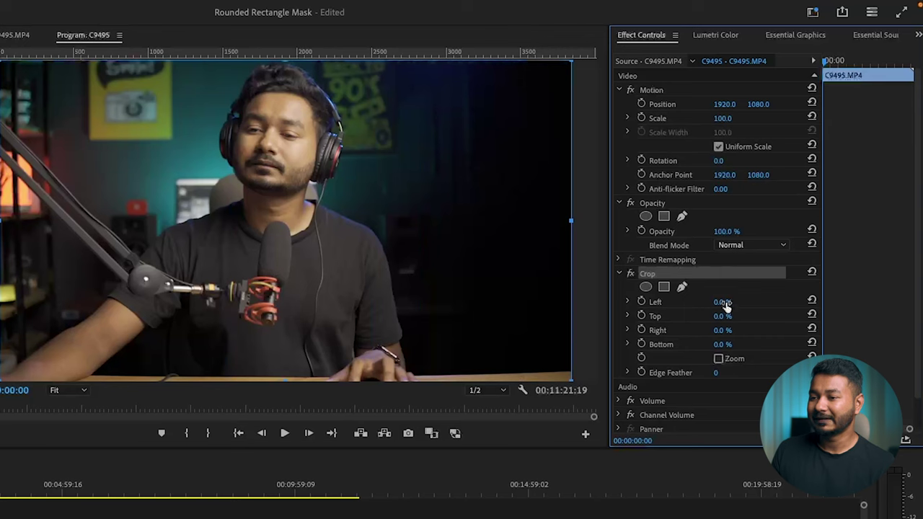
mouse_move(725, 306)
mouse_down()
mouse_move(746, 306)
mouse_move(724, 301)
mouse_move(738, 315)
mouse_move(730, 316)
mouse_up()
key(super+z)
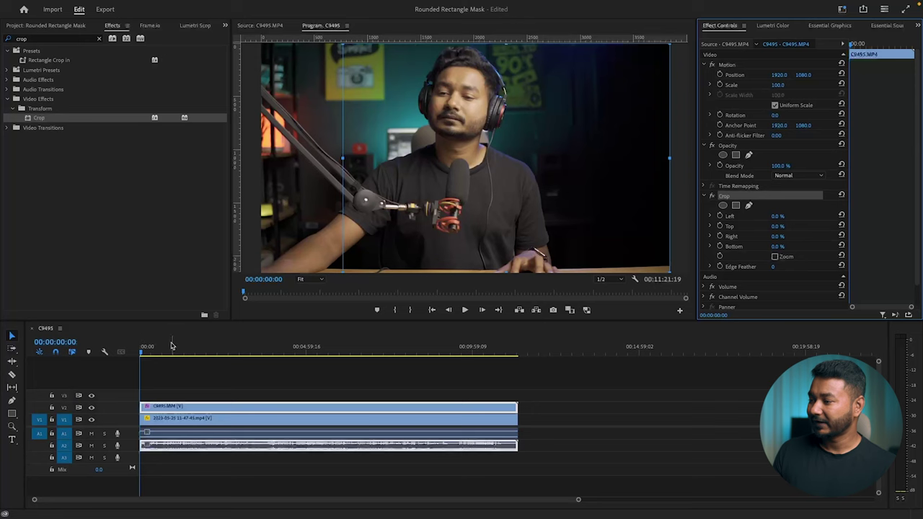
At the first frame, enable keyframes for Position, Scale and Crop Left, Top, Right and Bottom
click(132, 353)
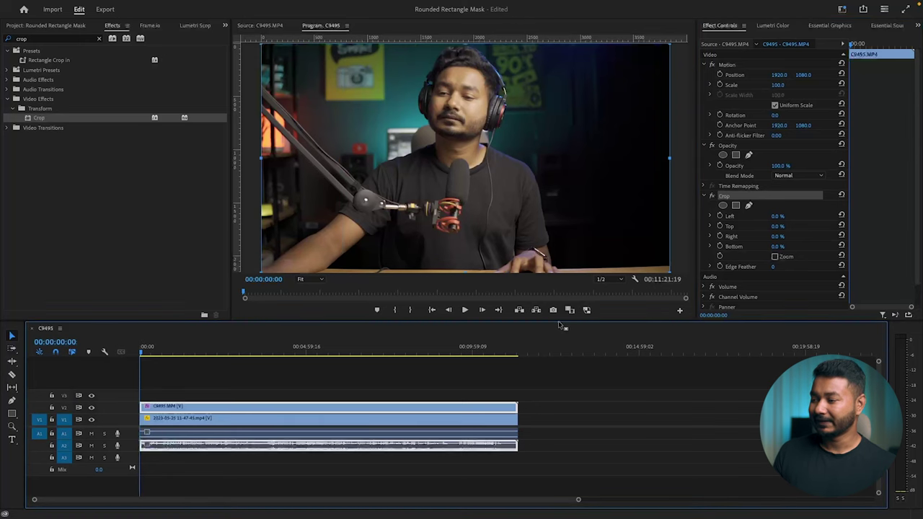
click(726, 65)
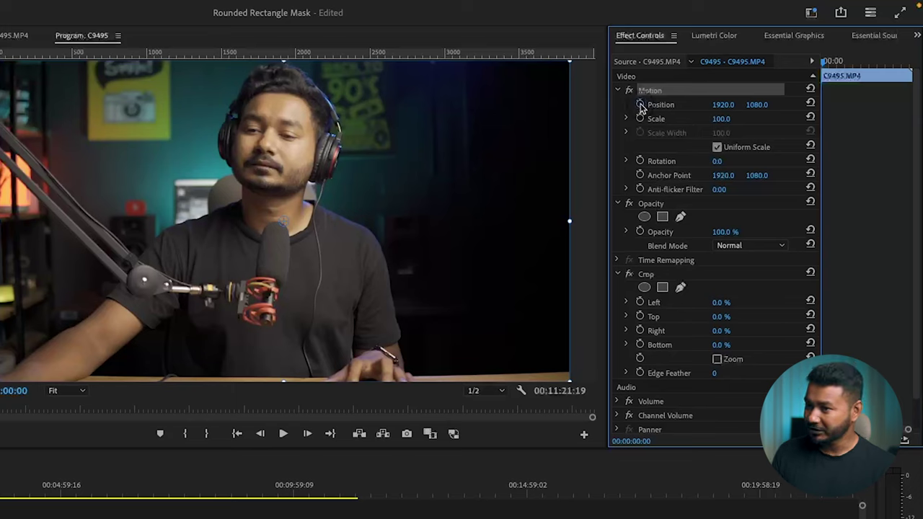
click(640, 105)
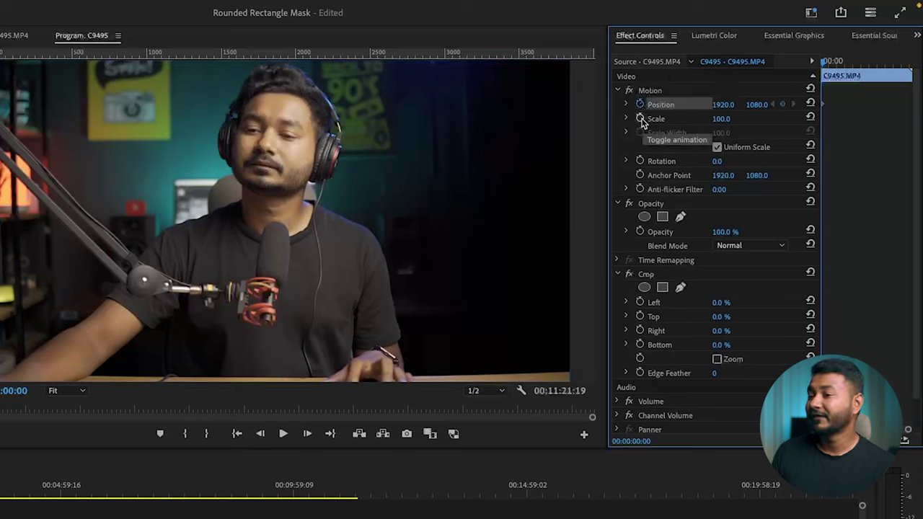
click(639, 118)
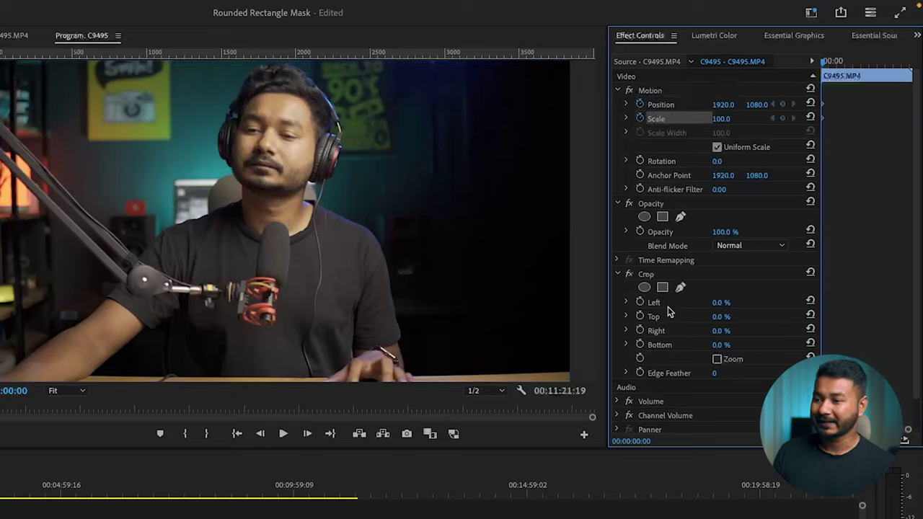
click(639, 302)
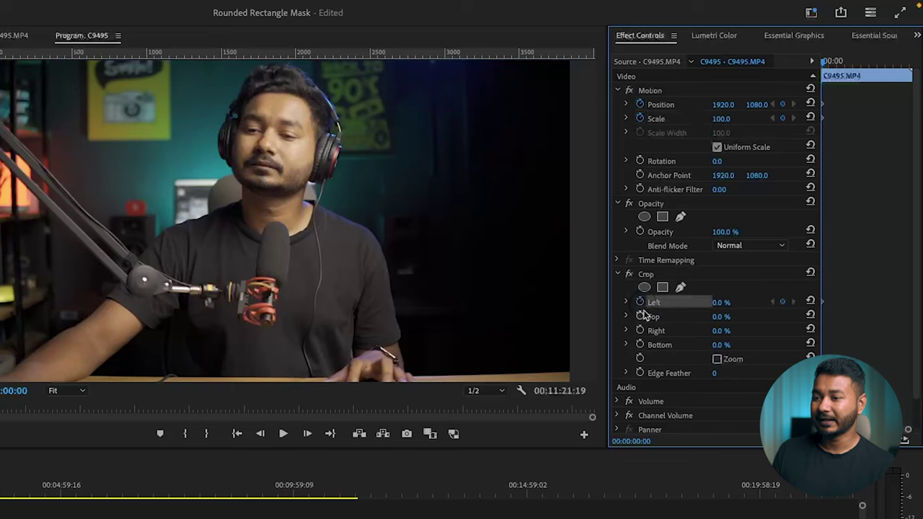
click(639, 315)
click(639, 330)
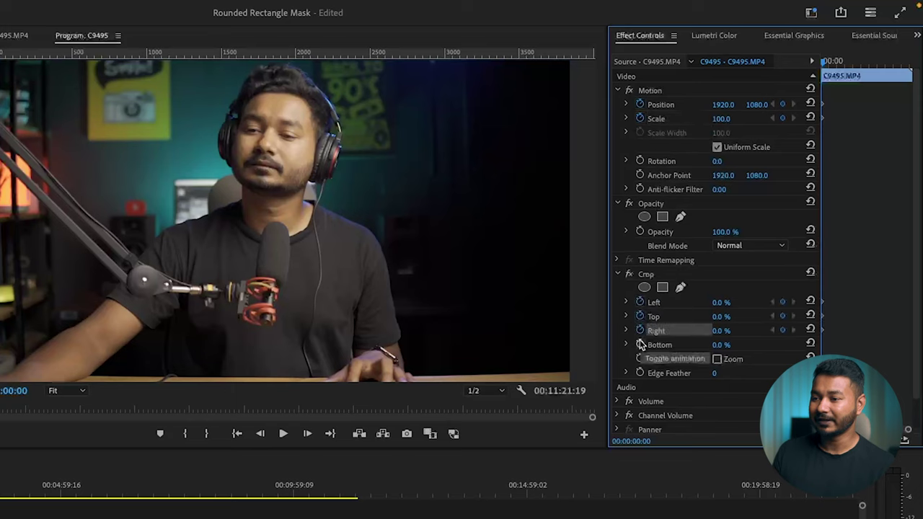
click(639, 344)
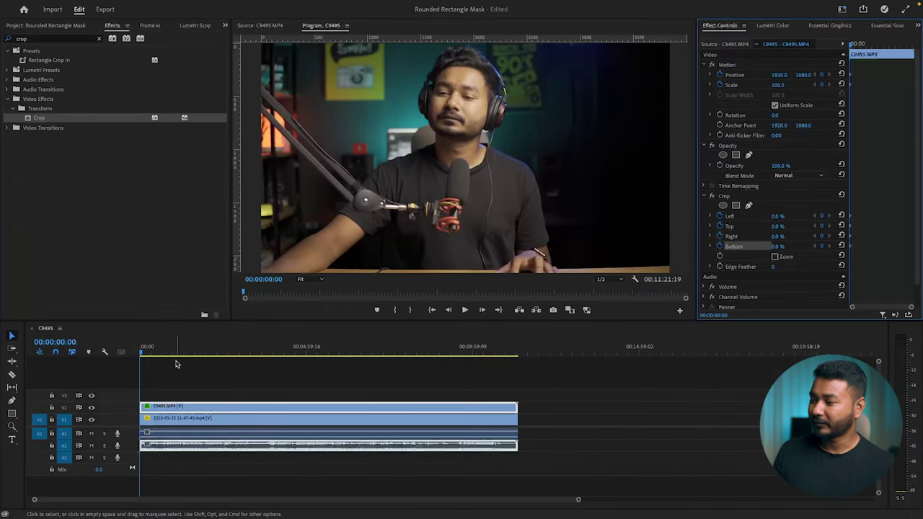
key(space)
key(space)
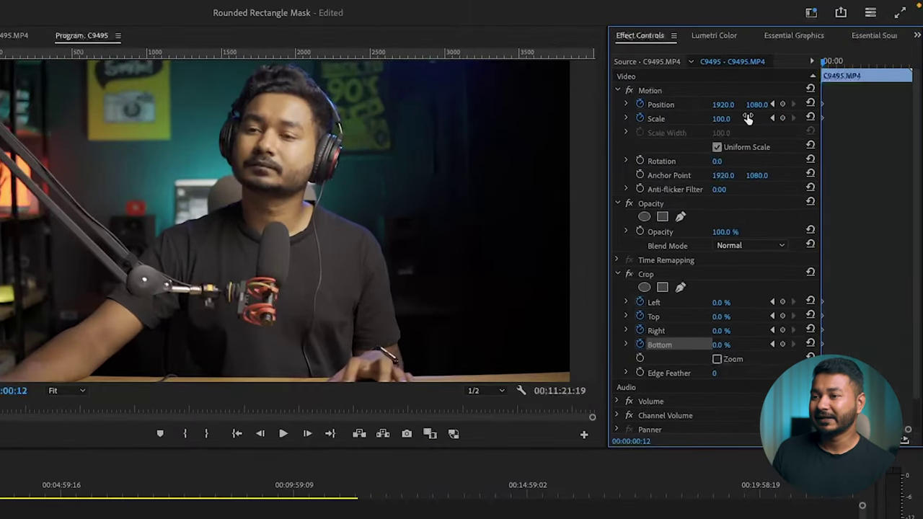
Scale the webcam clip to 87% and crop it to Left 32.3%, Right 34%, Bottom 15.4%
drag(735, 117, 735, 103)
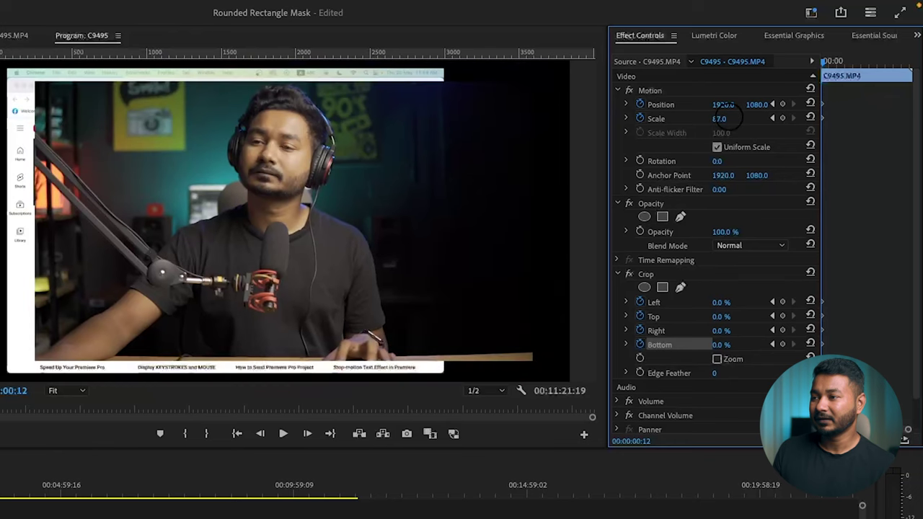
click(664, 278)
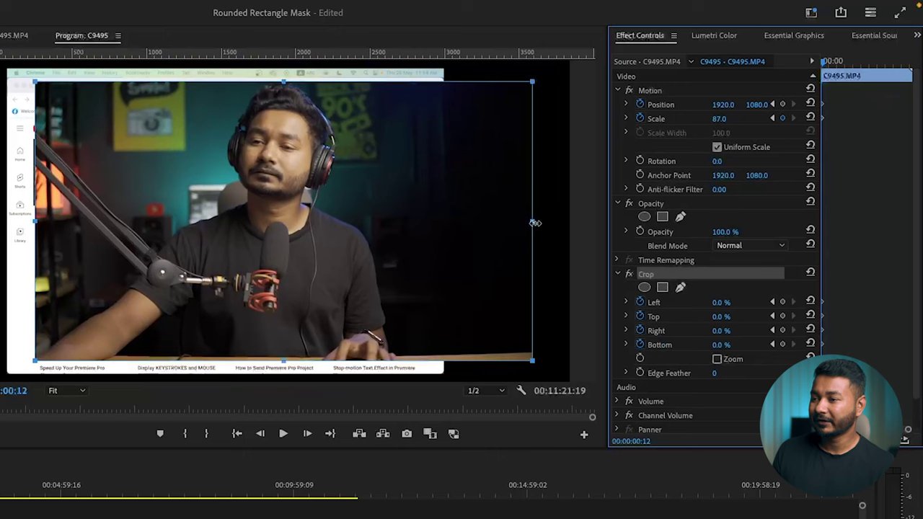
drag(534, 223, 363, 224)
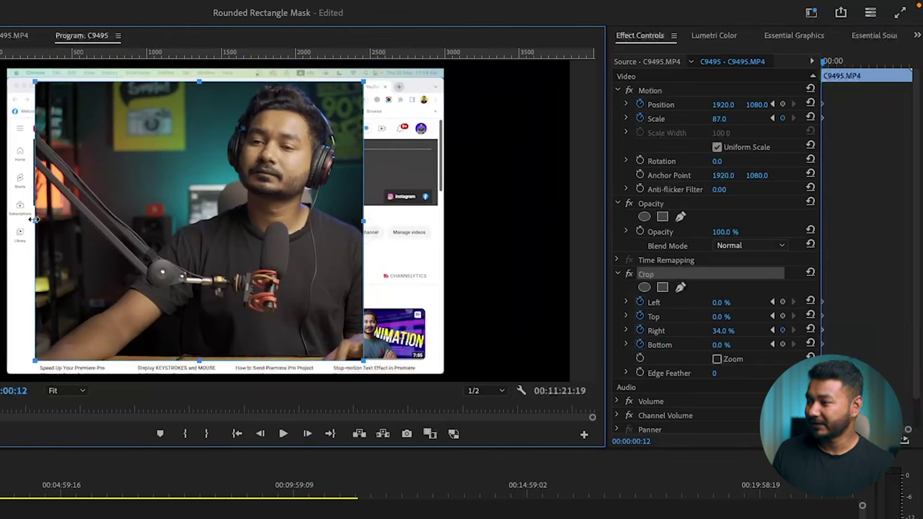
drag(34, 220, 194, 208)
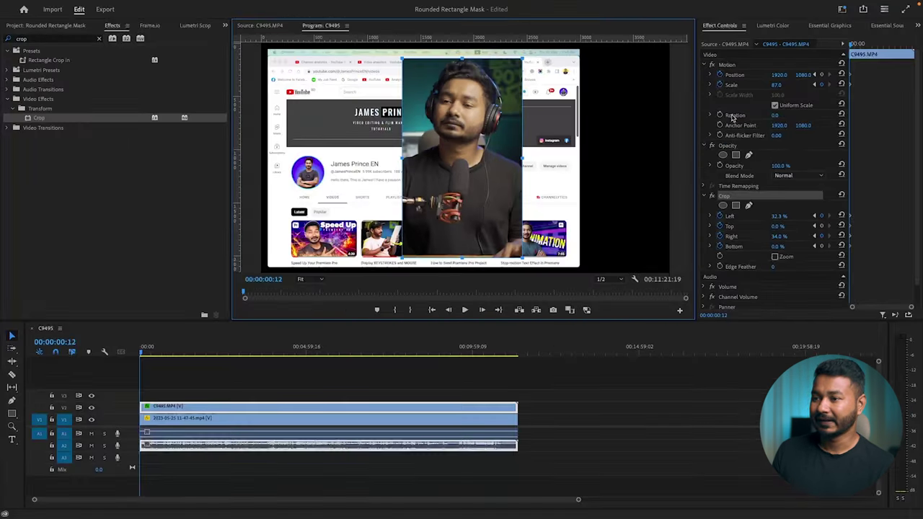
drag(465, 255, 464, 227)
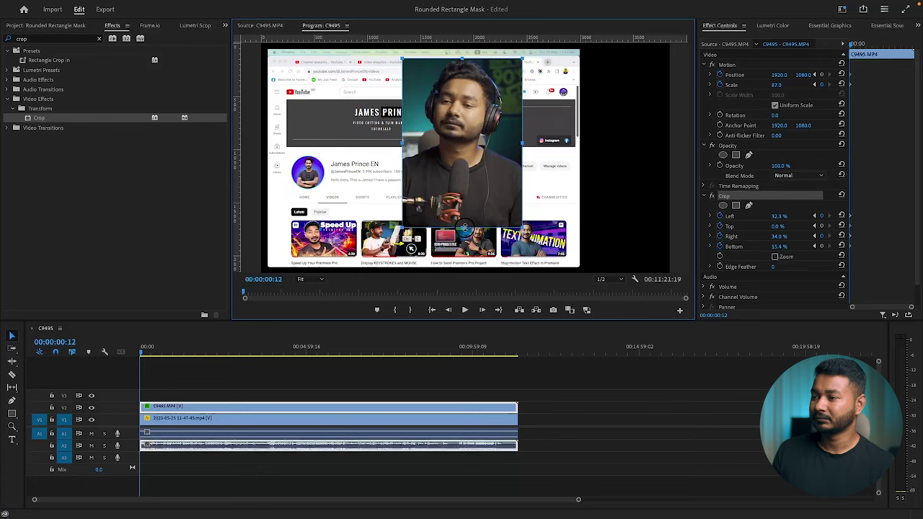
Move the cropped webcam box to the right of the page and scale it to 78.6%
click(754, 66)
drag(489, 125, 597, 140)
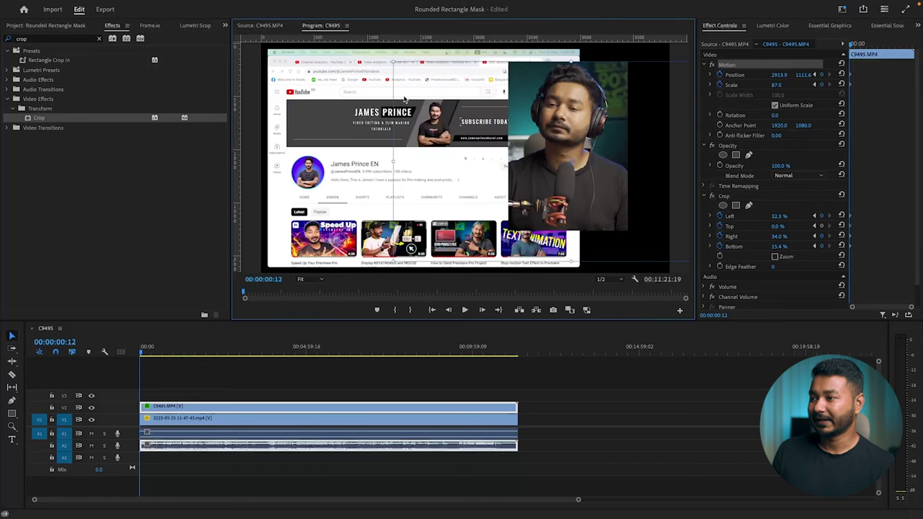
drag(393, 61, 418, 76)
drag(607, 111, 637, 117)
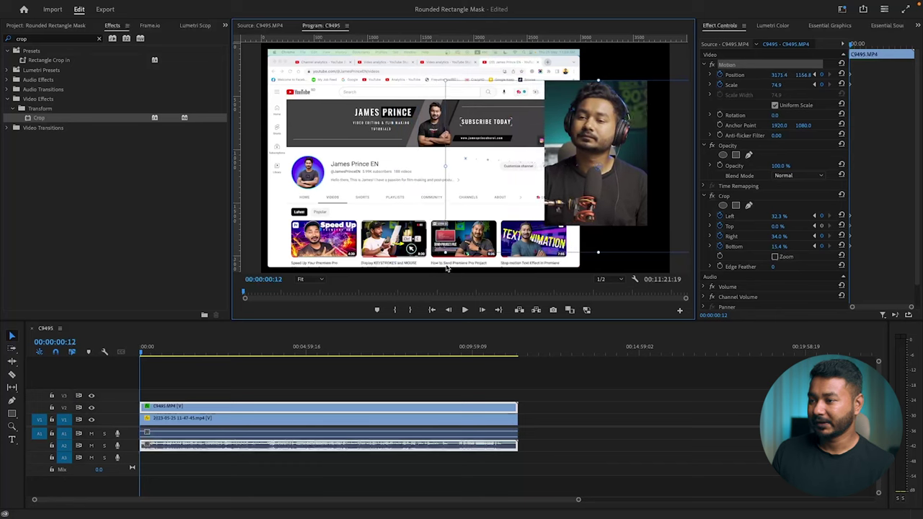
drag(442, 248, 437, 257)
Nudge the webcam box slightly further right in the Program monitor
drag(622, 156, 633, 155)
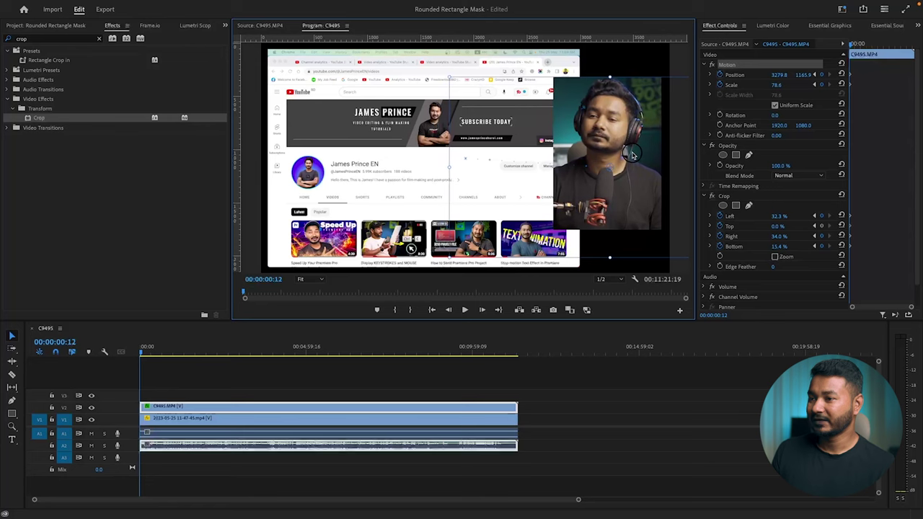
right_click(633, 155)
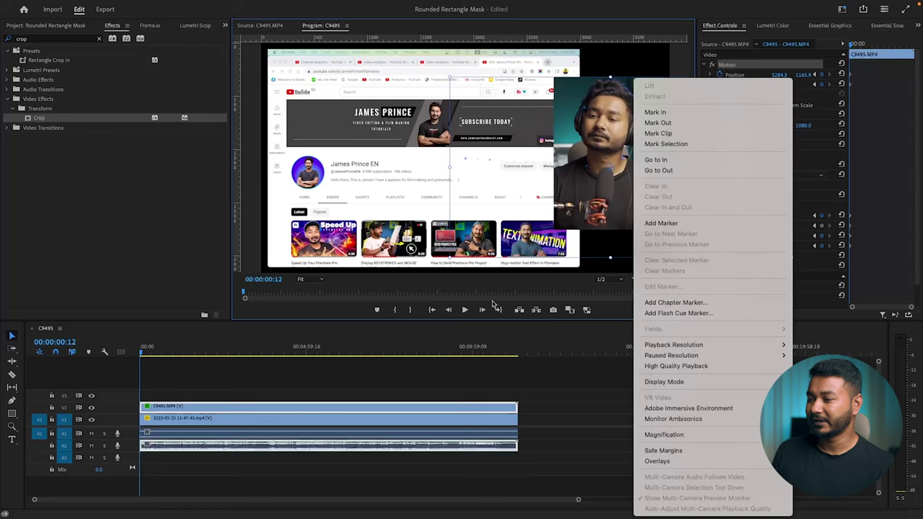
click(427, 401)
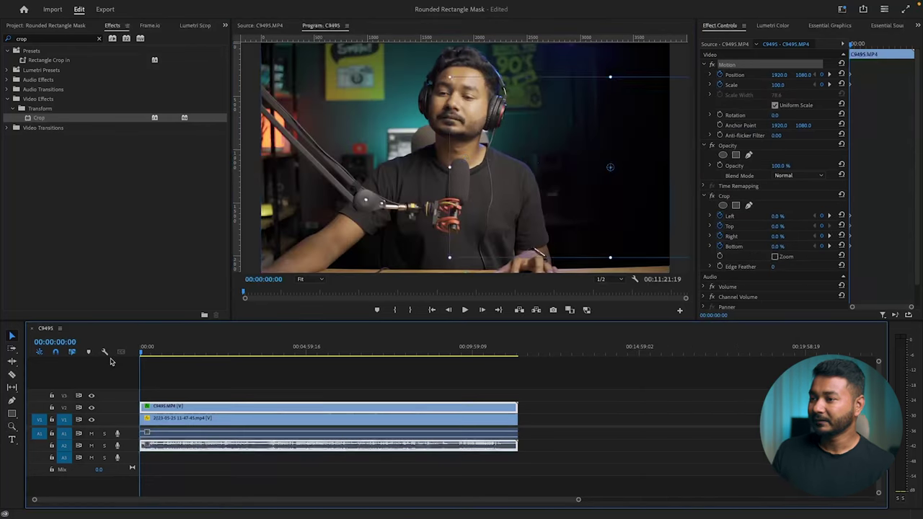
Preview the full-frame to picture-in-picture animation from the start, then return to frame 0
key(space)
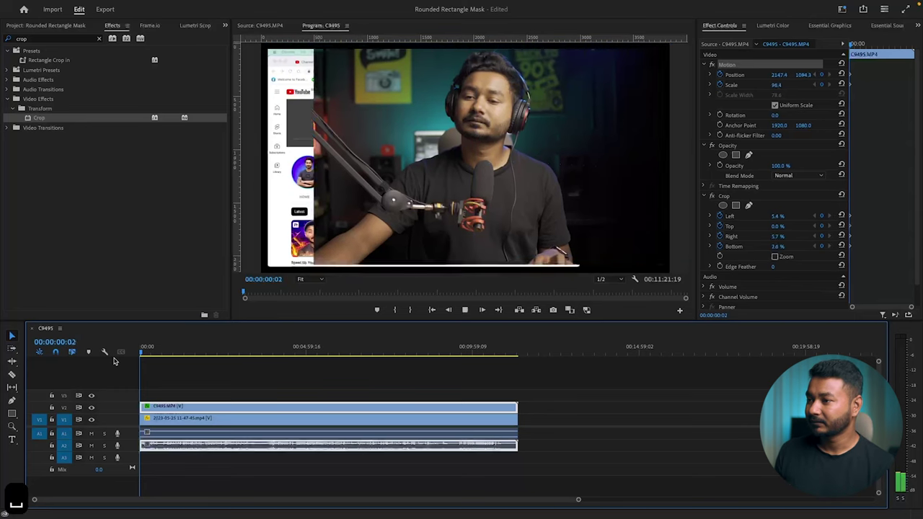
key(space)
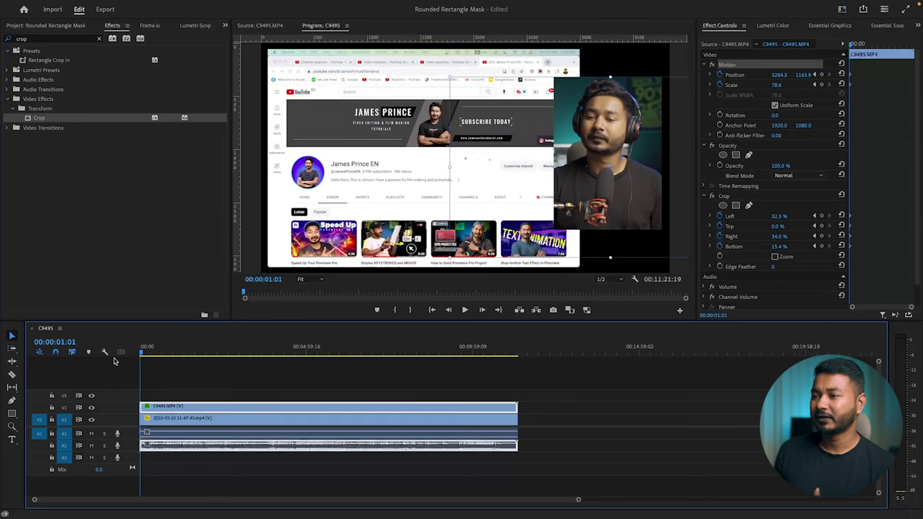
click(143, 347)
key(space)
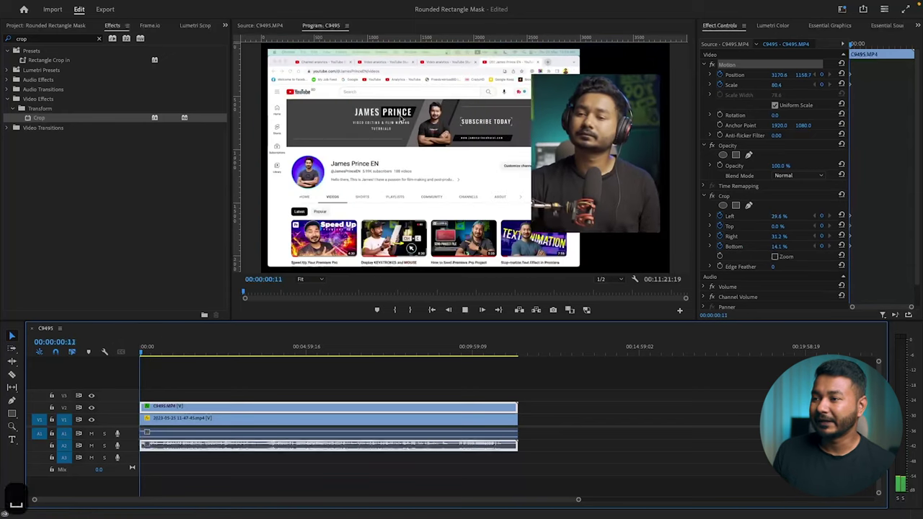
click(747, 206)
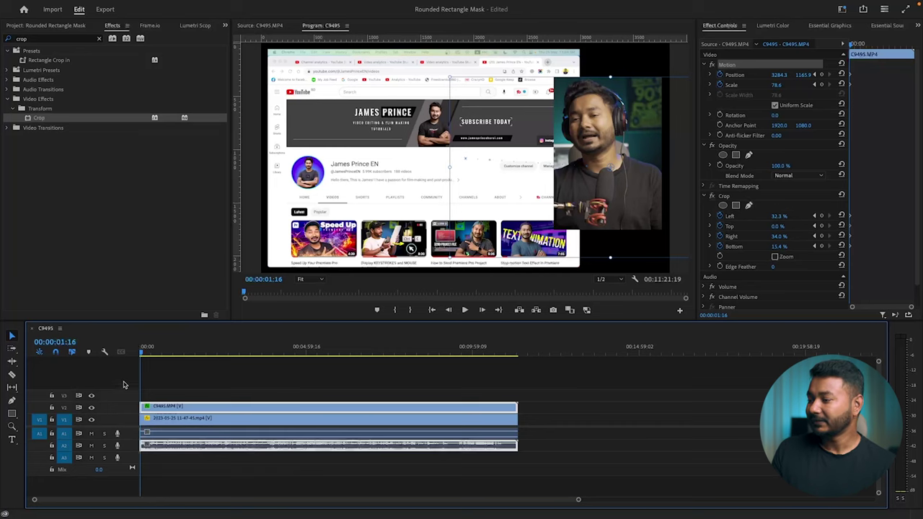
drag(151, 352, 117, 354)
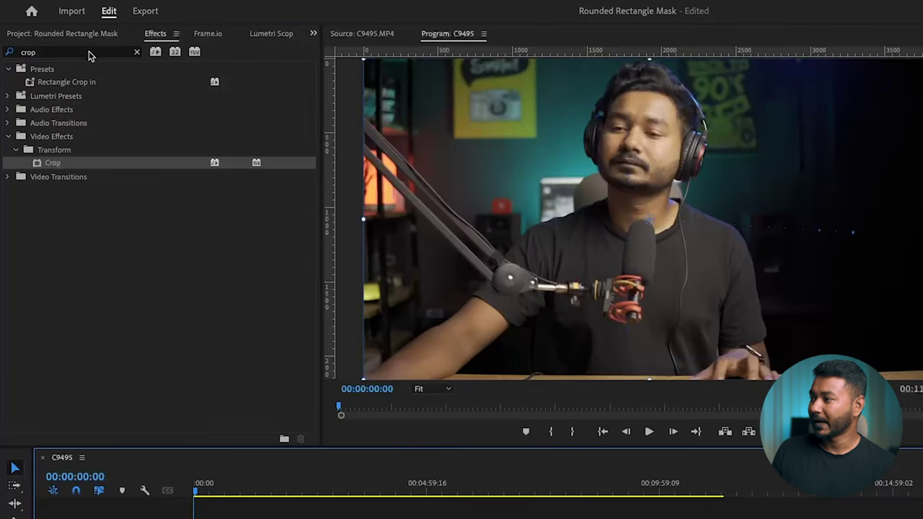
Search effects for 'roug' and apply Roughen Edges to the webcam clip
click(90, 52)
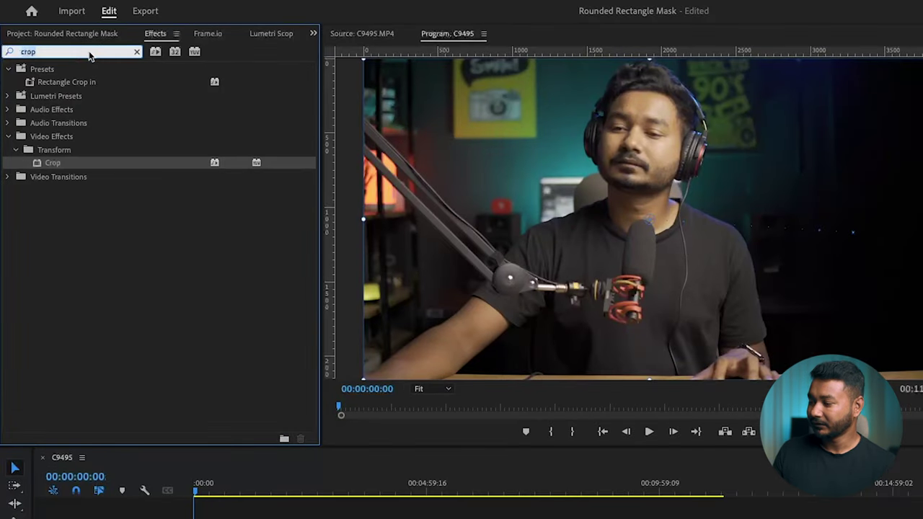
text(ro)
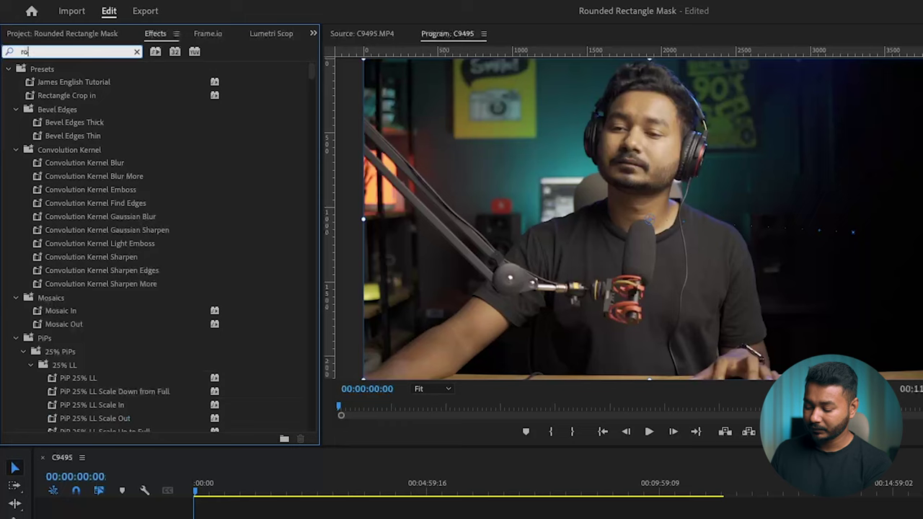
text(ug)
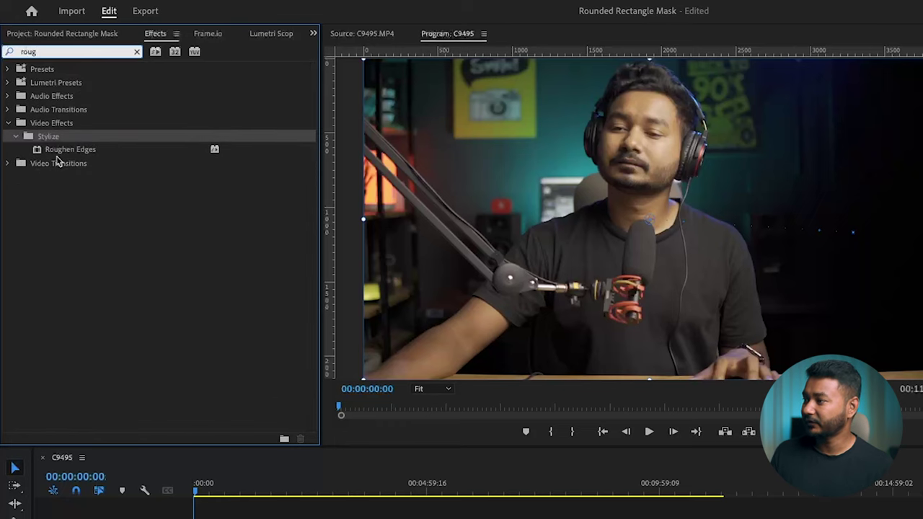
drag(58, 152, 175, 403)
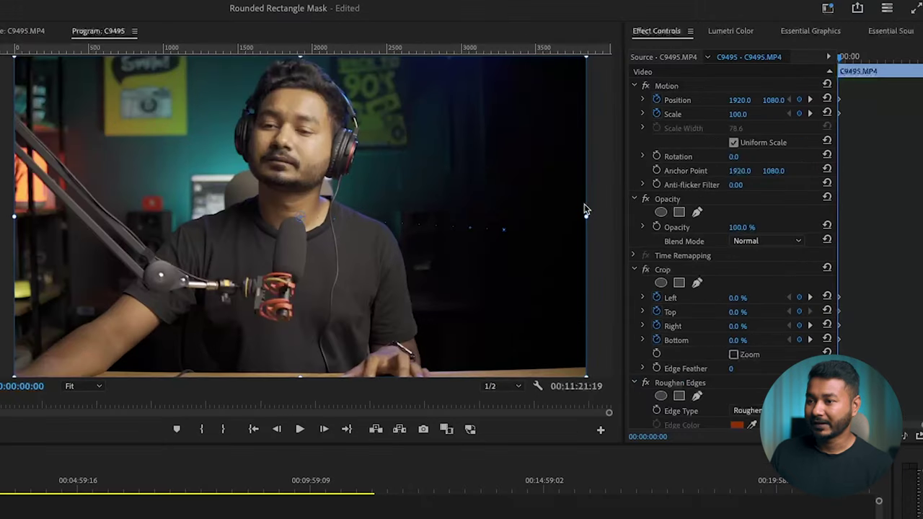
Select Roughen Edges in Effect Controls and review its defaults: Edge Type Roughen, Border 8.00
scroll(883, 148, down, 5)
scroll(879, 165, up, 5)
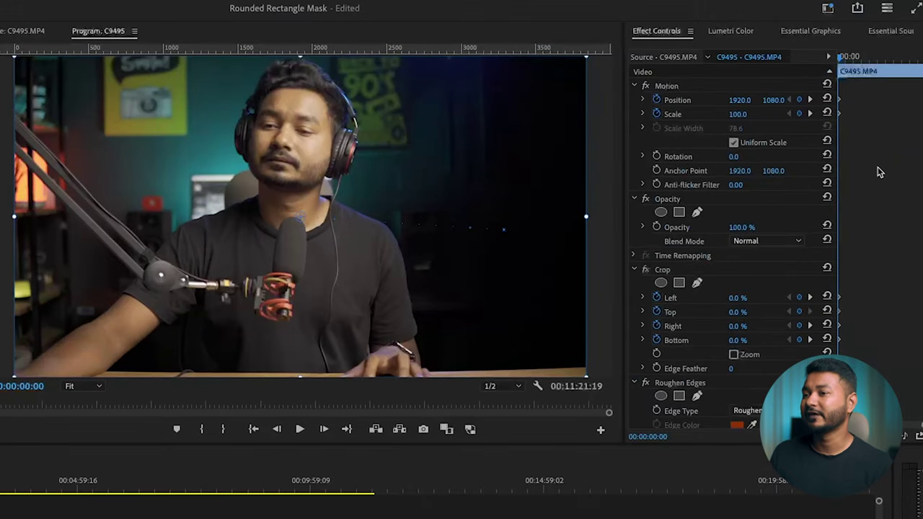
scroll(851, 181, down, 5)
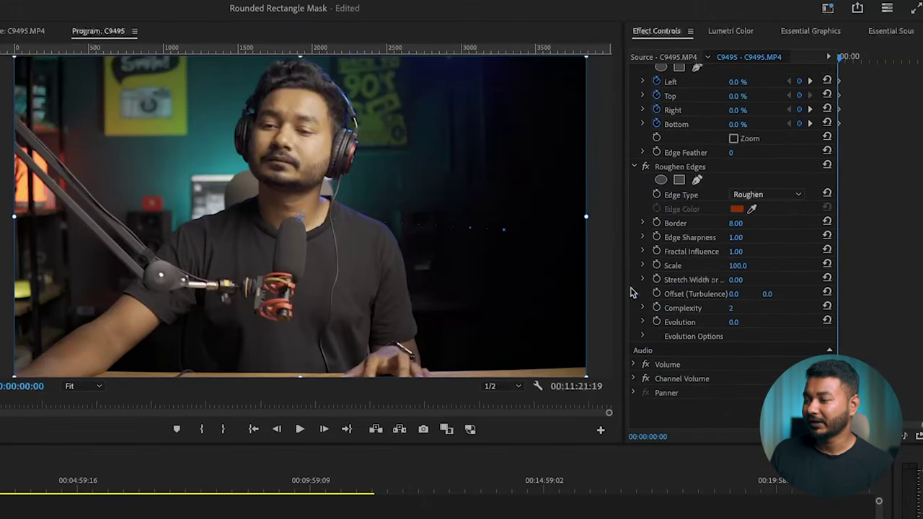
click(677, 168)
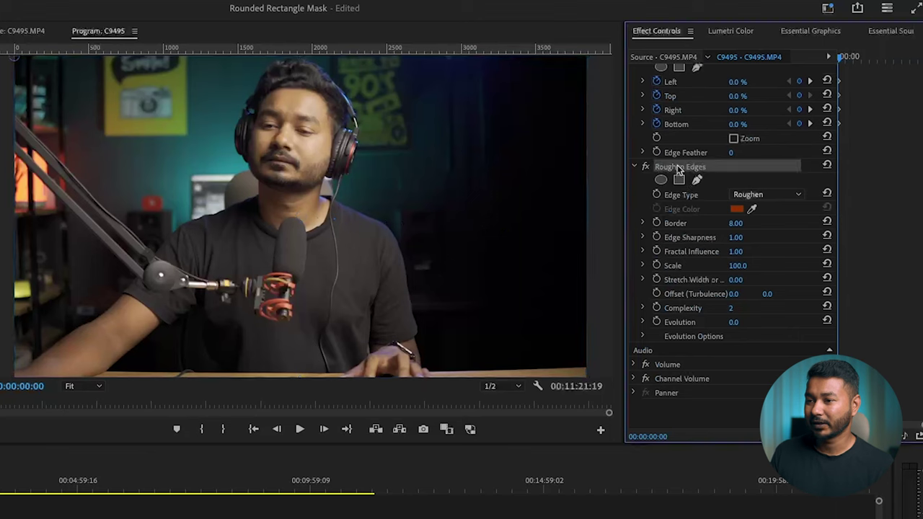
scroll(681, 194, up, 1)
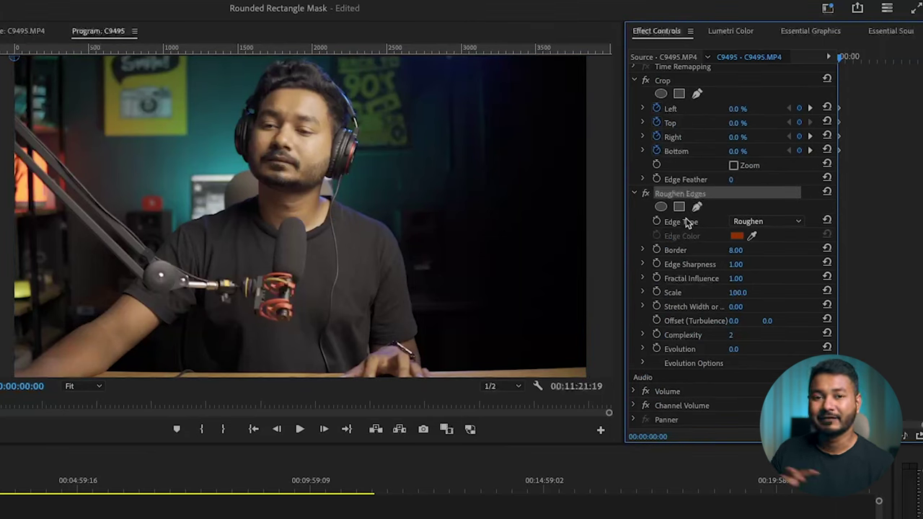
scroll(724, 209, up, 2)
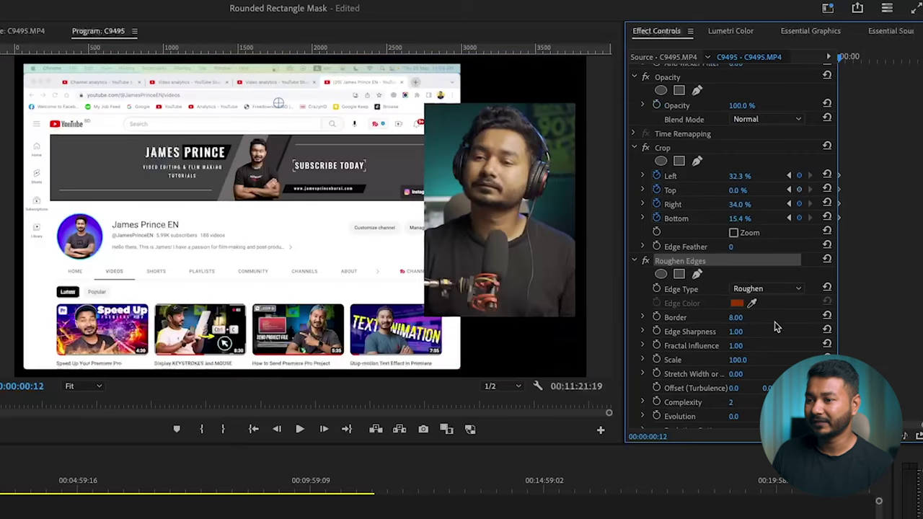
scroll(750, 326, down, 3)
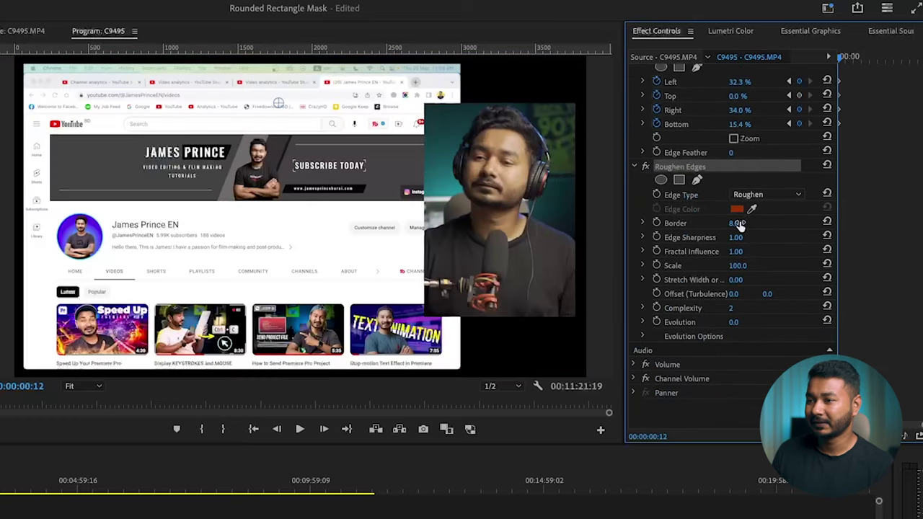
Set Roughen Edges to Edge Type Cut, Border 217 and Scale 190
click(754, 194)
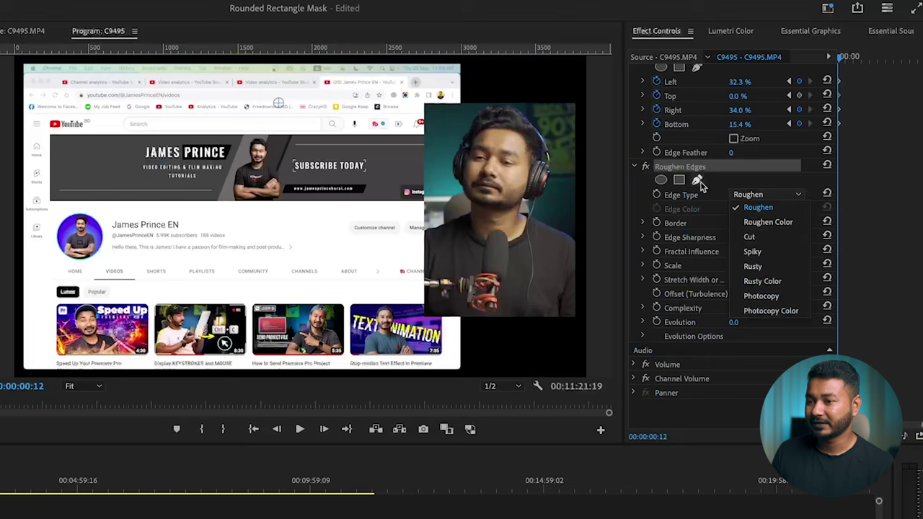
click(755, 195)
click(764, 198)
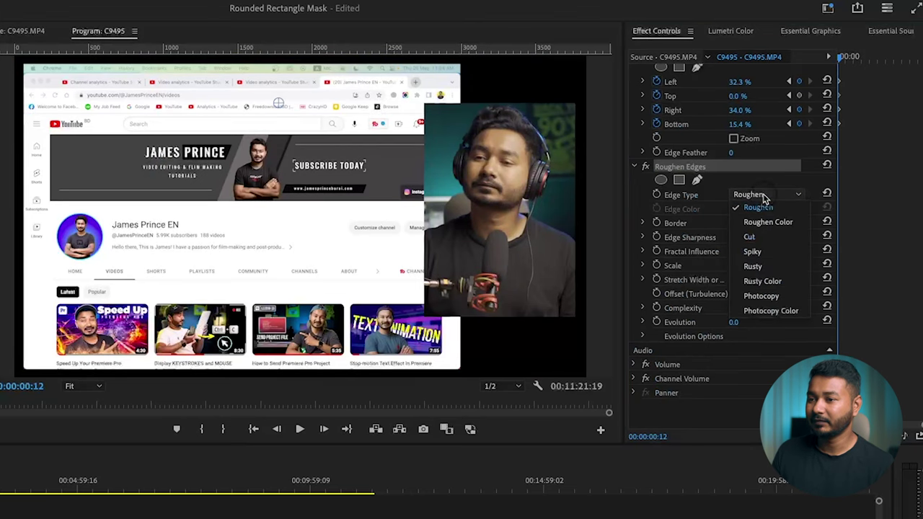
click(759, 237)
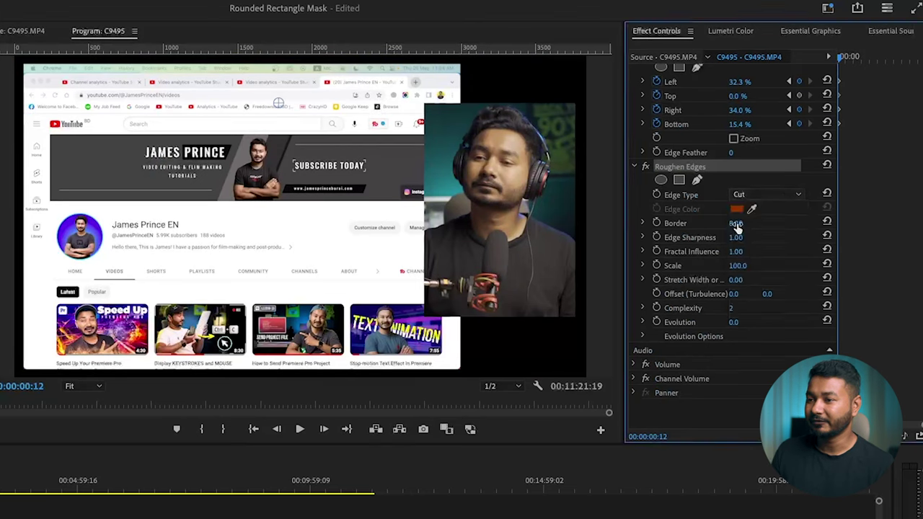
drag(736, 224, 746, 251)
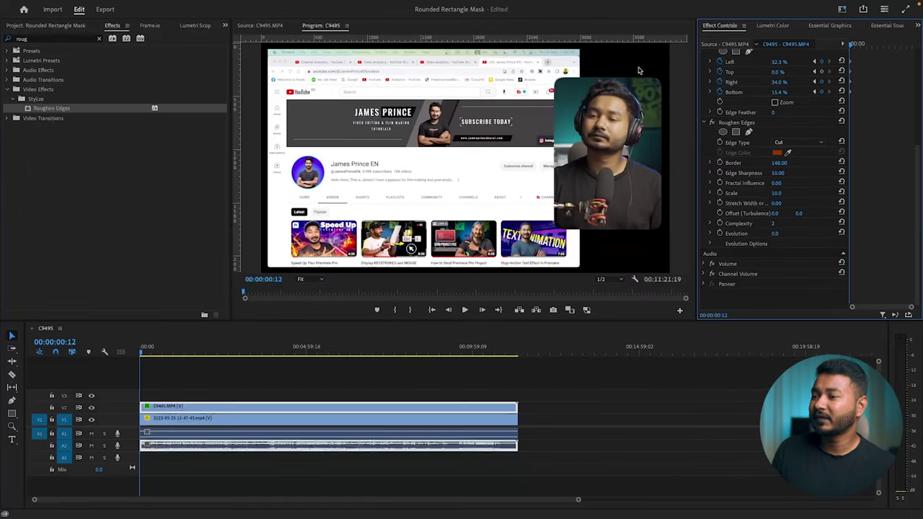
drag(778, 163, 782, 163)
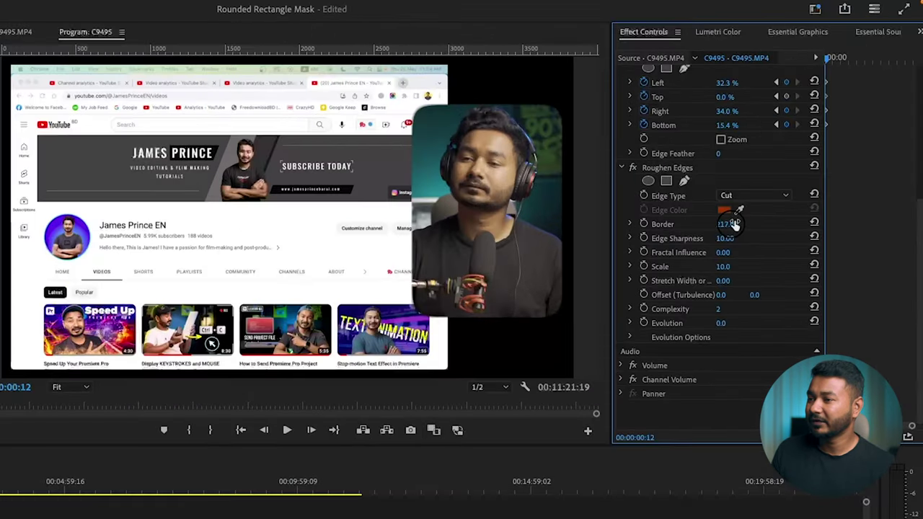
drag(734, 226, 750, 226)
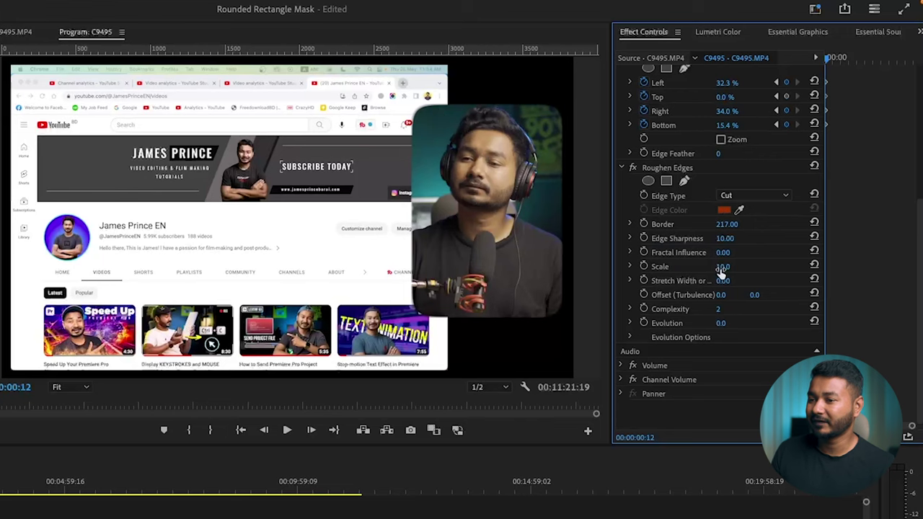
drag(722, 268, 739, 268)
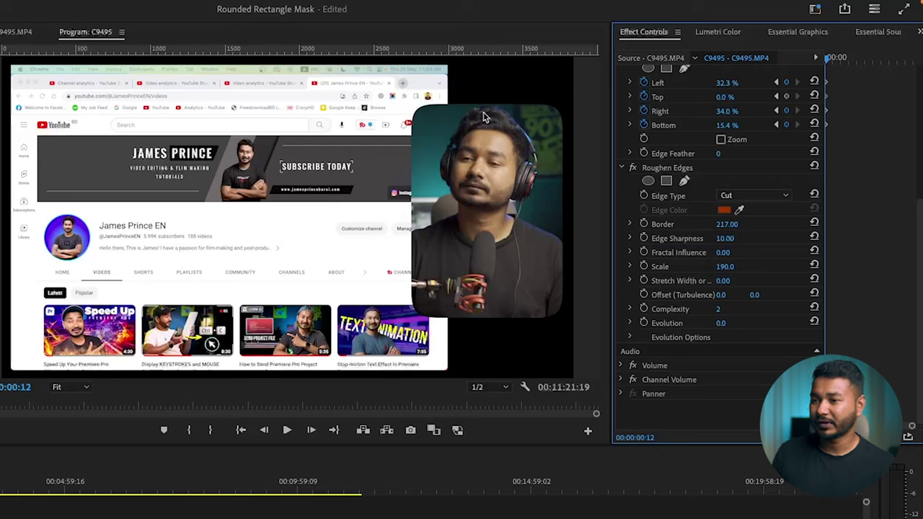
Add keyframes for Border, Edge Sharpness and Scale
click(643, 224)
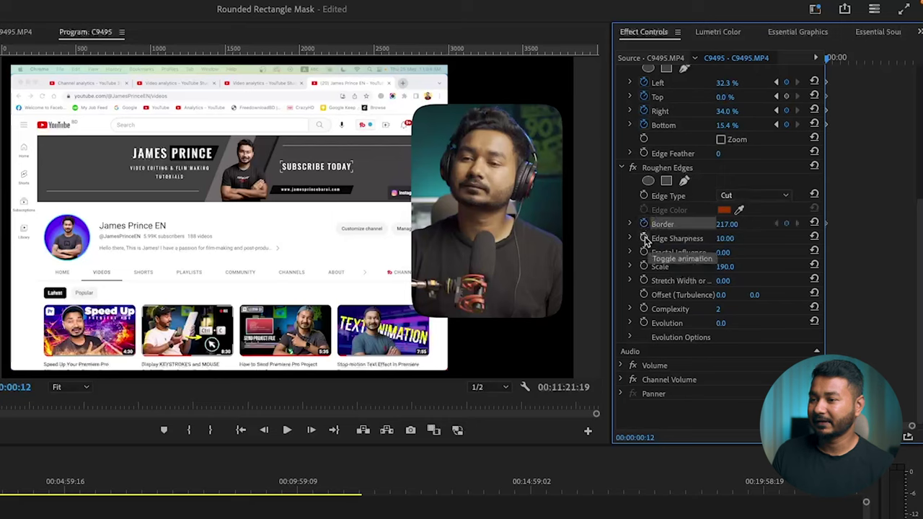
click(644, 239)
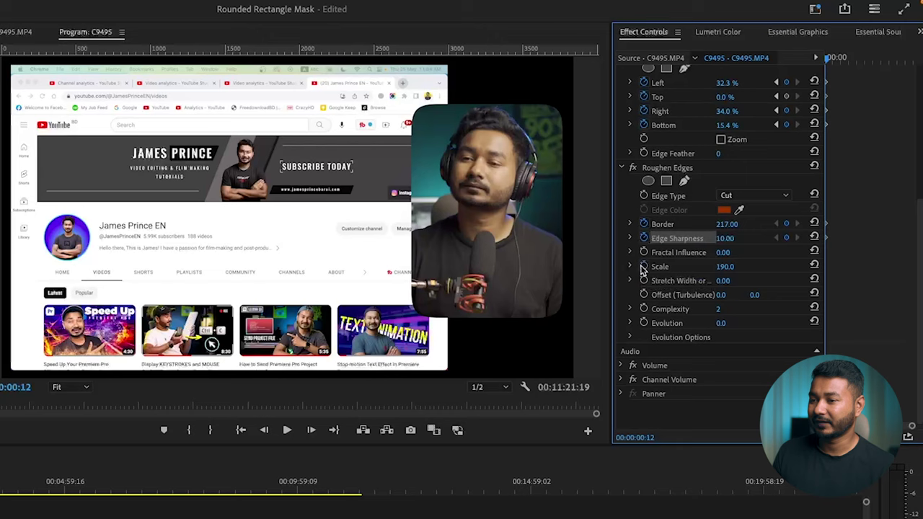
click(644, 266)
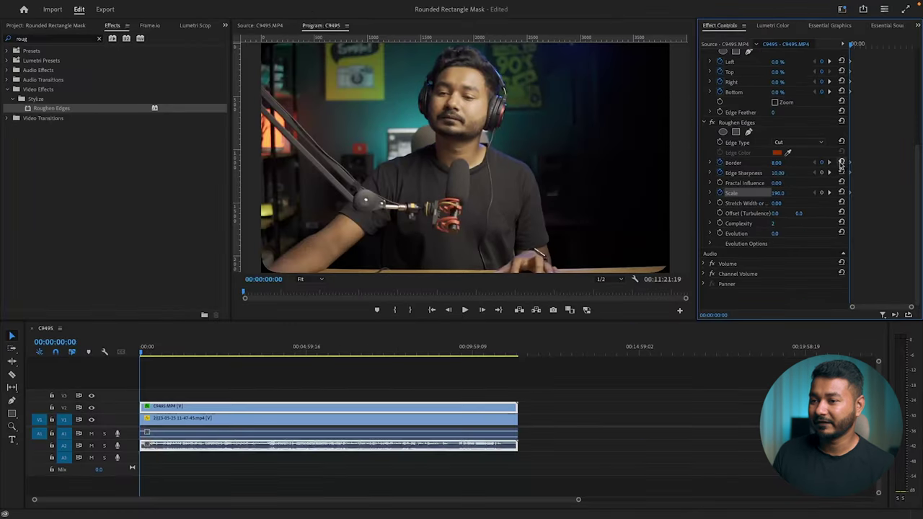
Reset the Roughen Edges Scale to 100 and replay the rounded-corner animation from the start
click(841, 192)
key(space)
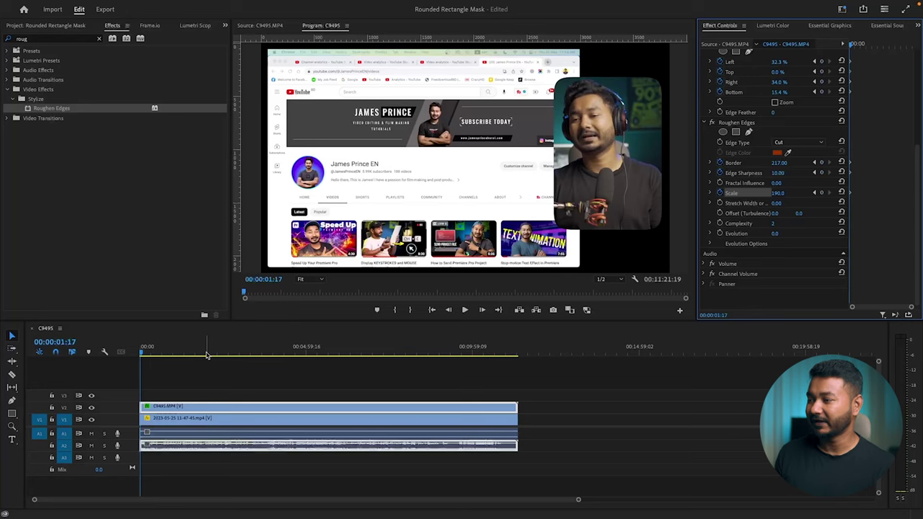
click(141, 349)
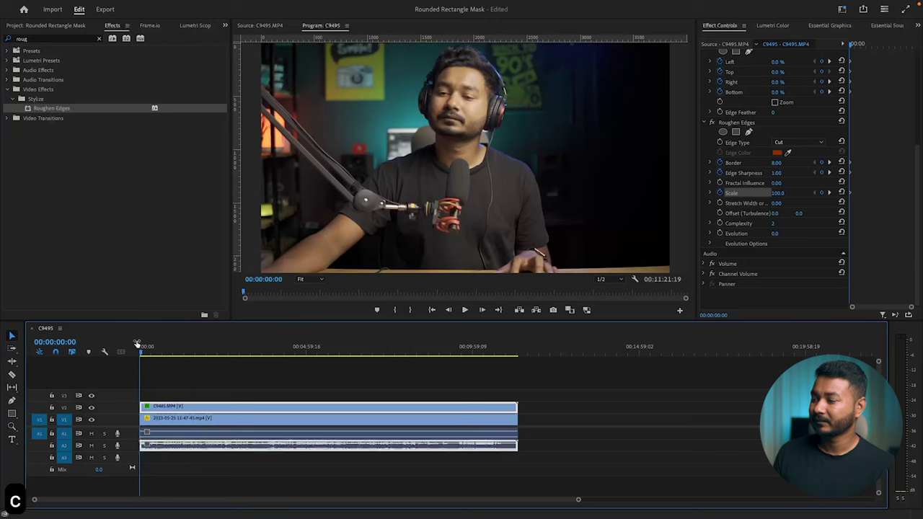
key(space)
key(space)
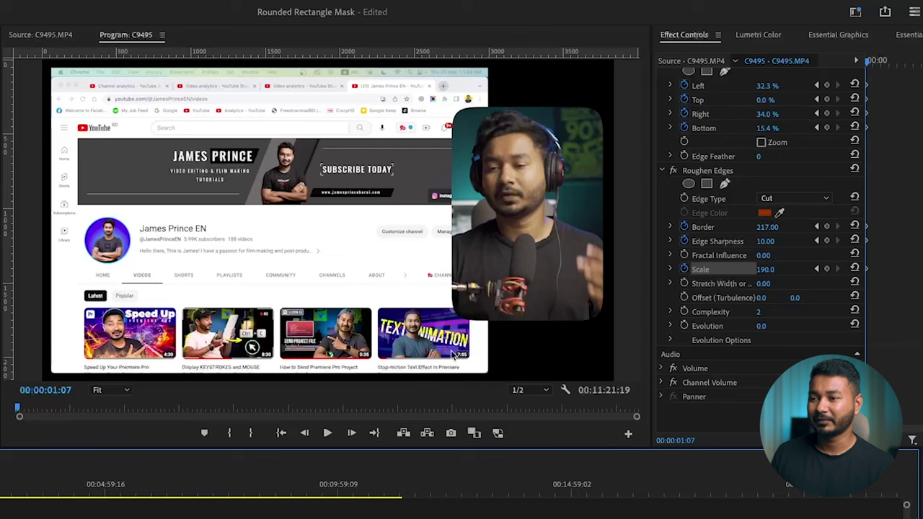
scroll(799, 285, up, 5)
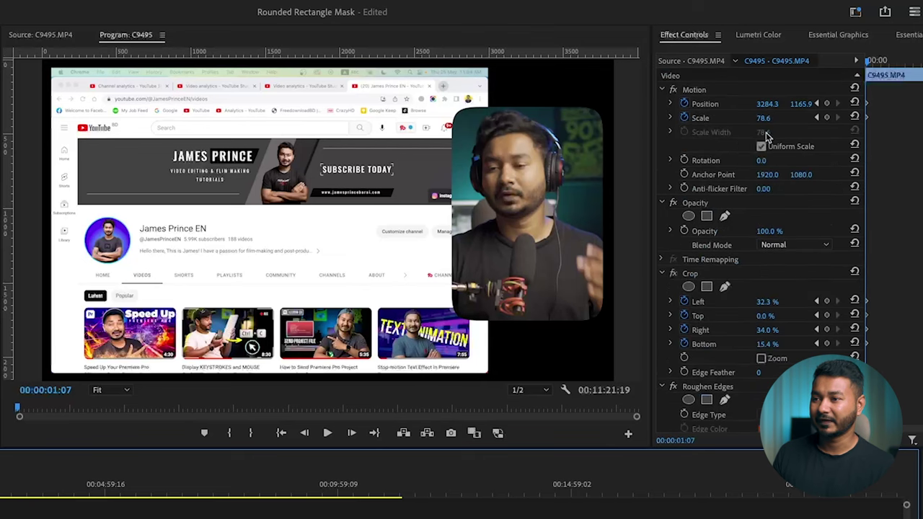
Select the webcam clip's Motion, Crop and Roughen Edges effects together
click(695, 91)
click(696, 275)
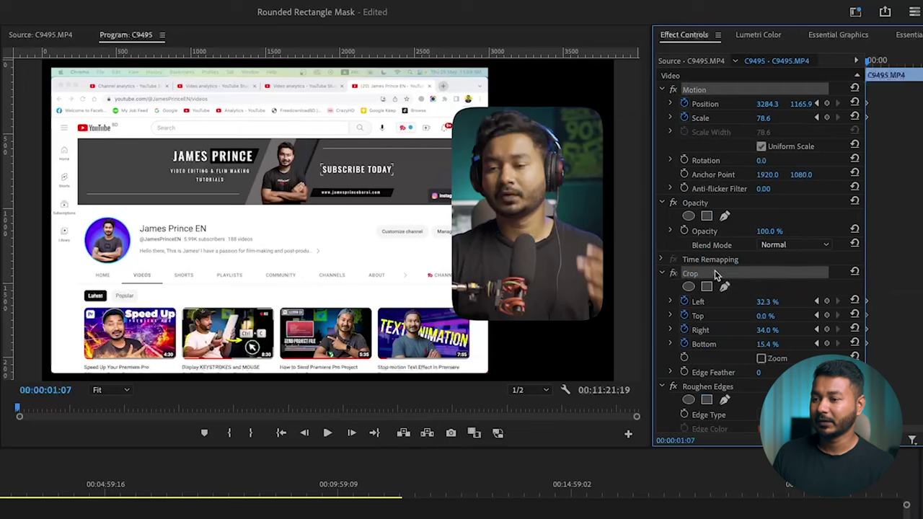
scroll(697, 277, down, 2)
ctrl+click(723, 334)
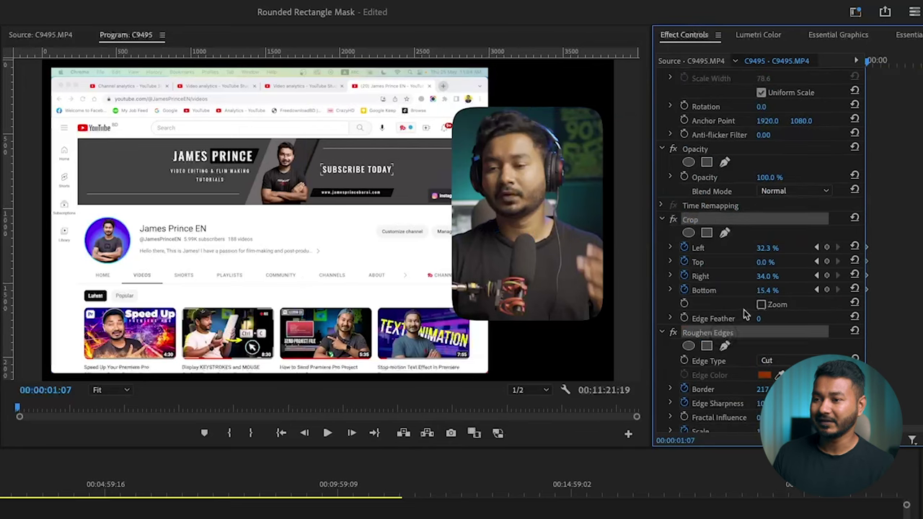
scroll(746, 314, up, 2)
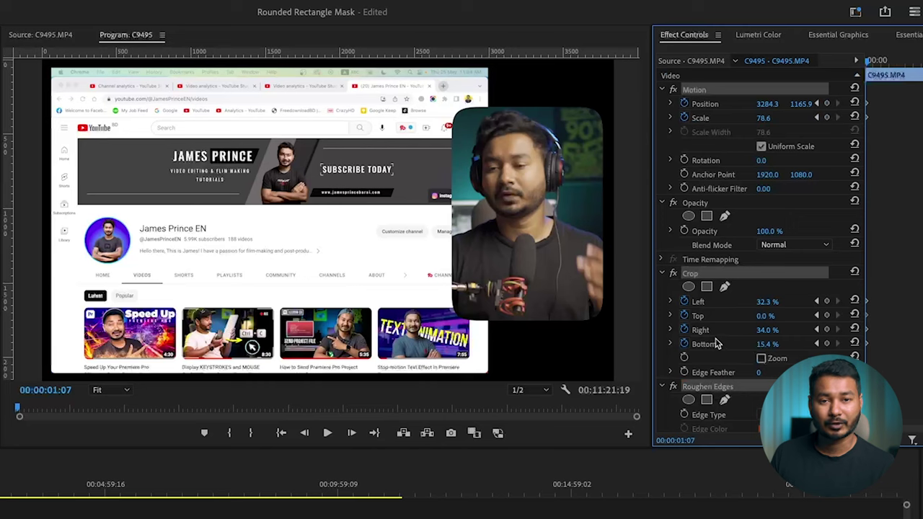
Save the selected effects as a preset named 'James Crop', anchored to the In Point
right_click(721, 280)
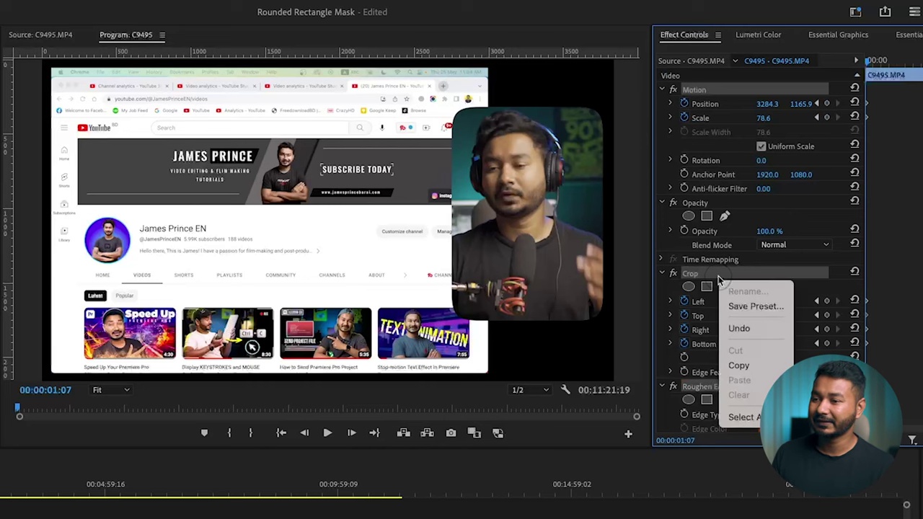
click(749, 306)
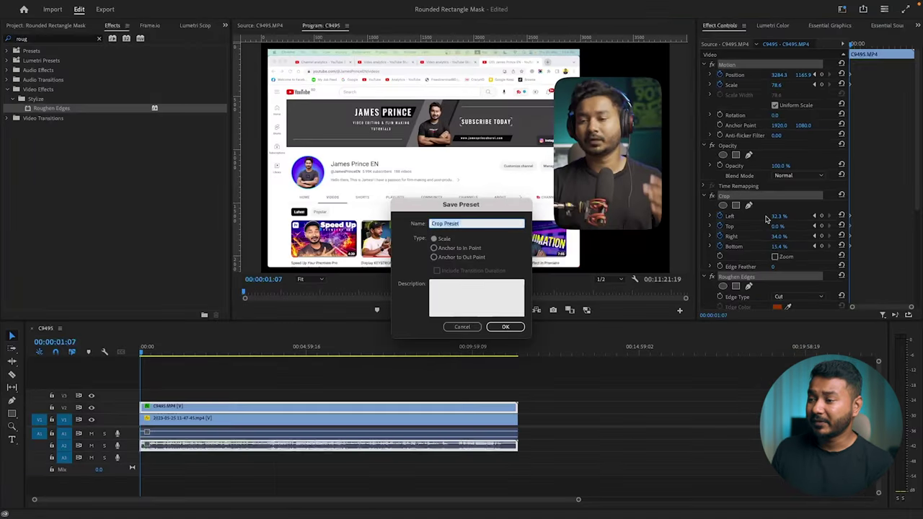
text(James Crop)
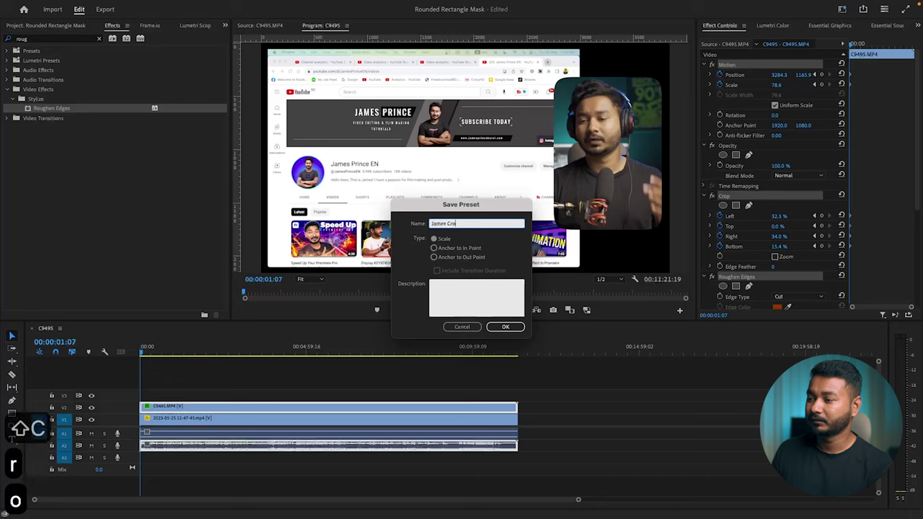
click(448, 248)
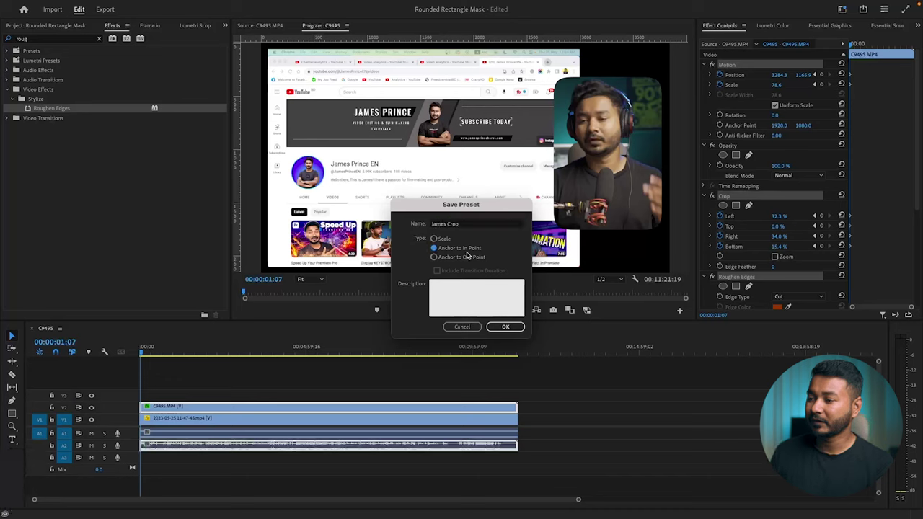
click(509, 327)
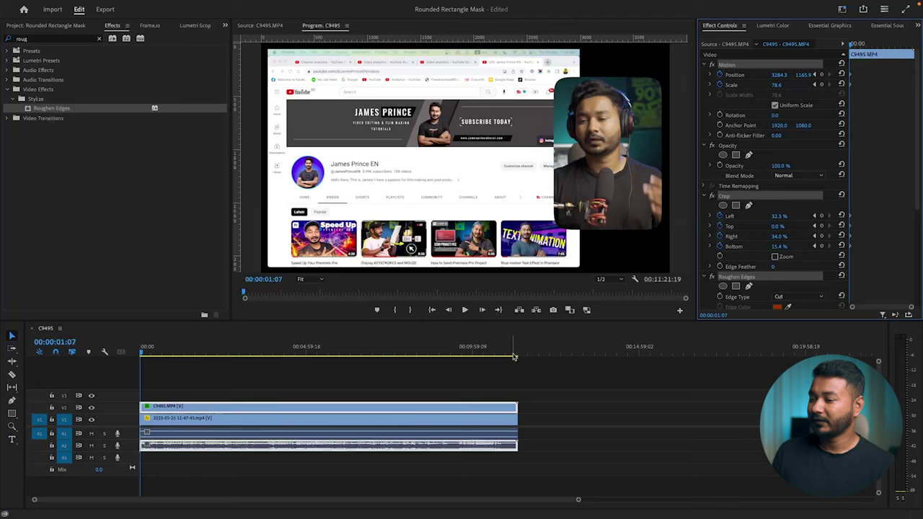
Add another copy of C9495.MP4 at the playhead after the existing clips
click(597, 351)
drag(597, 351, 568, 351)
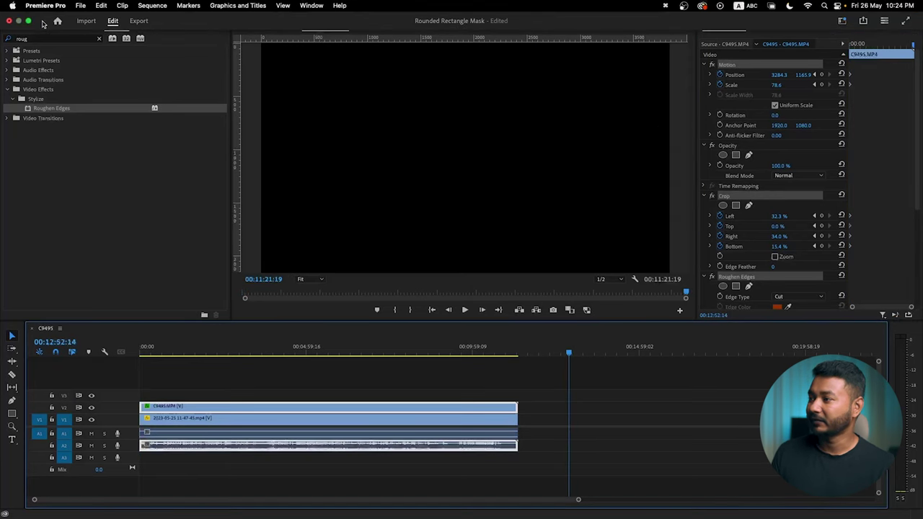
click(64, 26)
drag(51, 129, 602, 420)
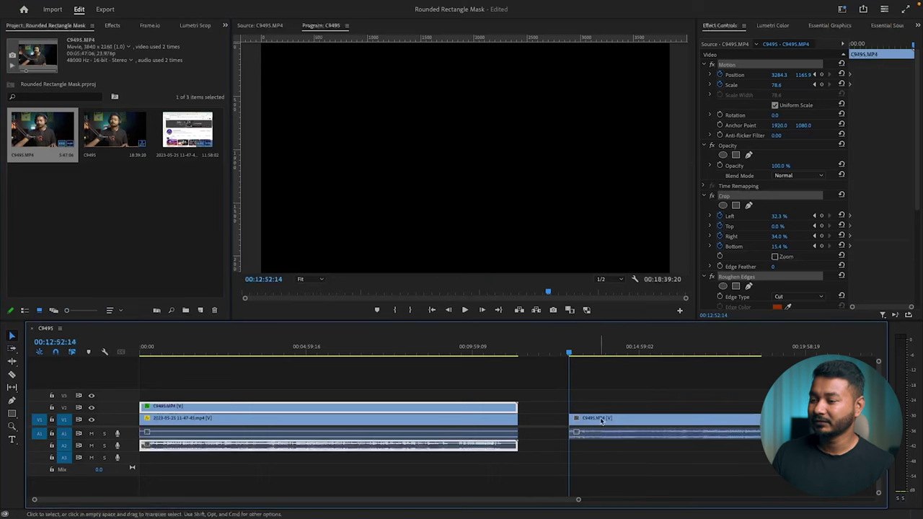
Apply the saved crop preset from Presets to the new clip and play it back
click(113, 26)
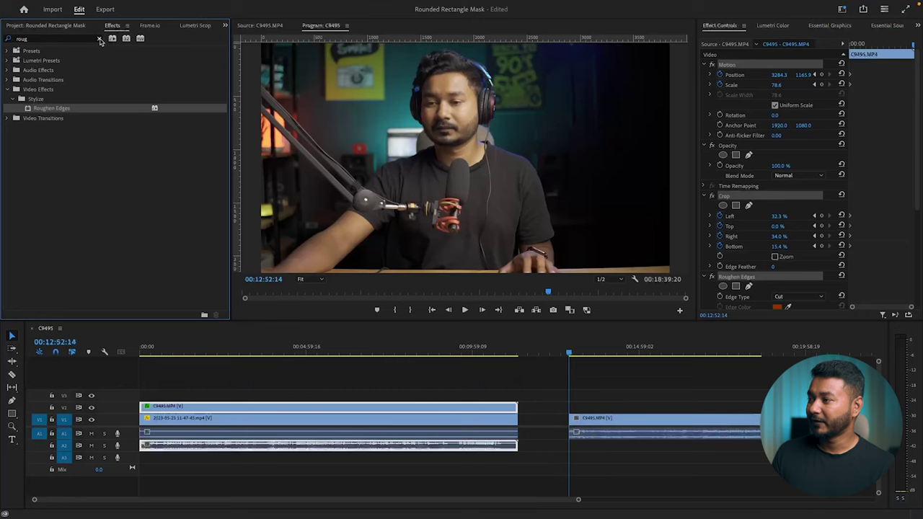
click(100, 39)
click(8, 51)
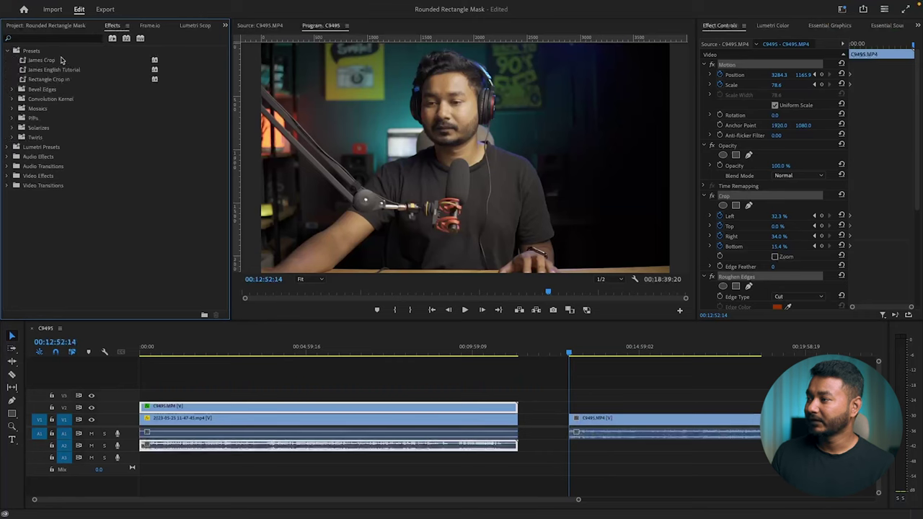
click(33, 62)
drag(644, 409, 640, 418)
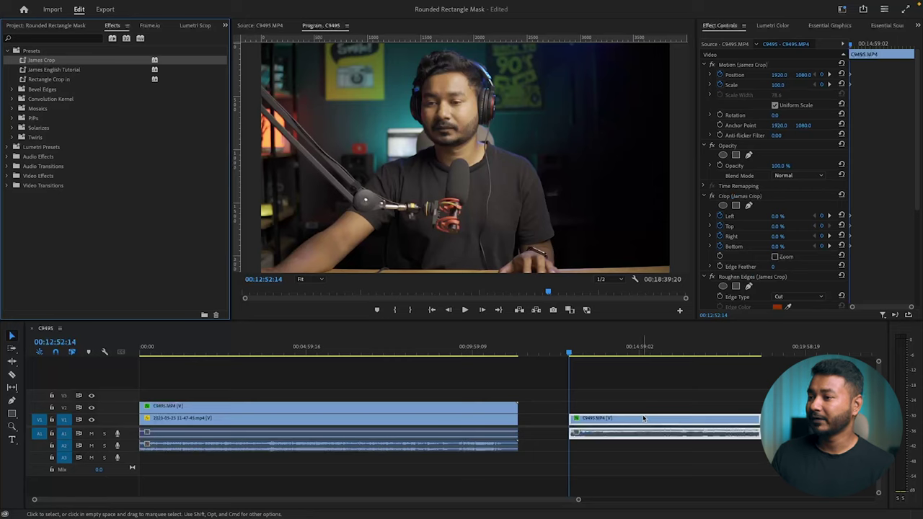
key(space)
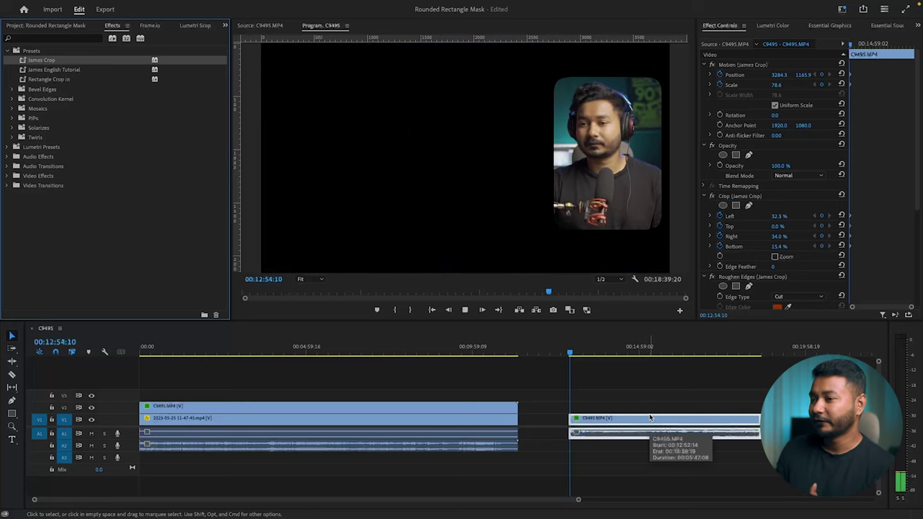
key(space)
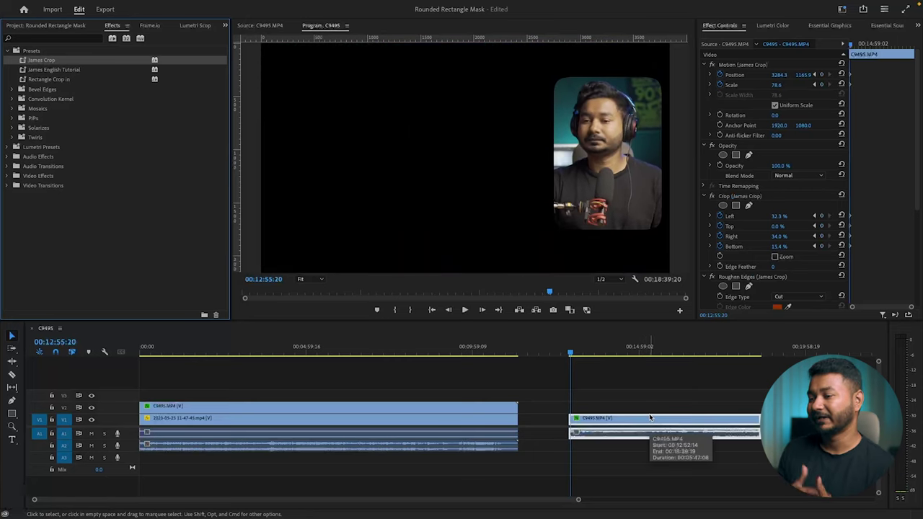